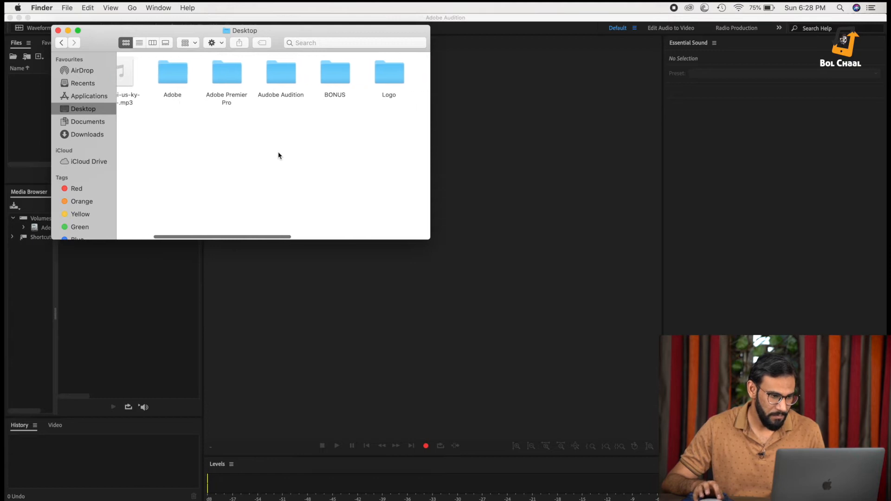
left_click(292, 80)
double_click(292, 80)
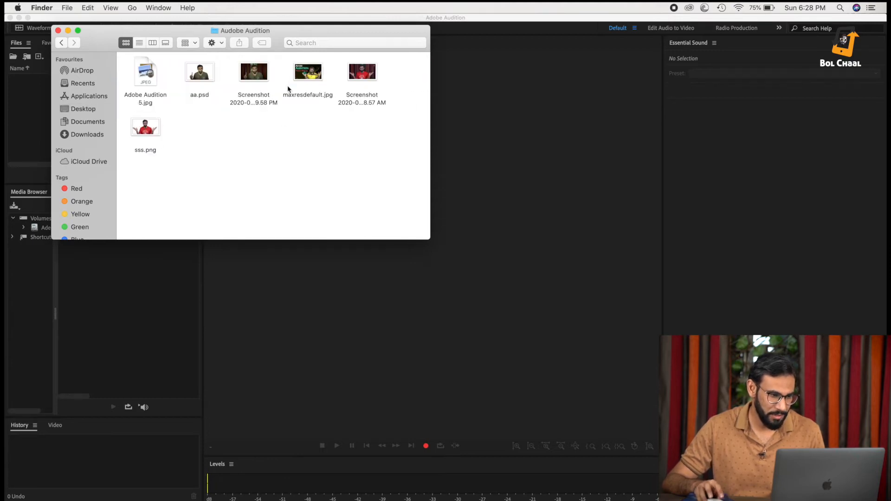
left_click(61, 42)
Step: Open the Audobe Audition EP-10 folder inside the Desktop's Adobe folder
left_click(172, 74)
double_click(171, 74)
left_click(196, 75)
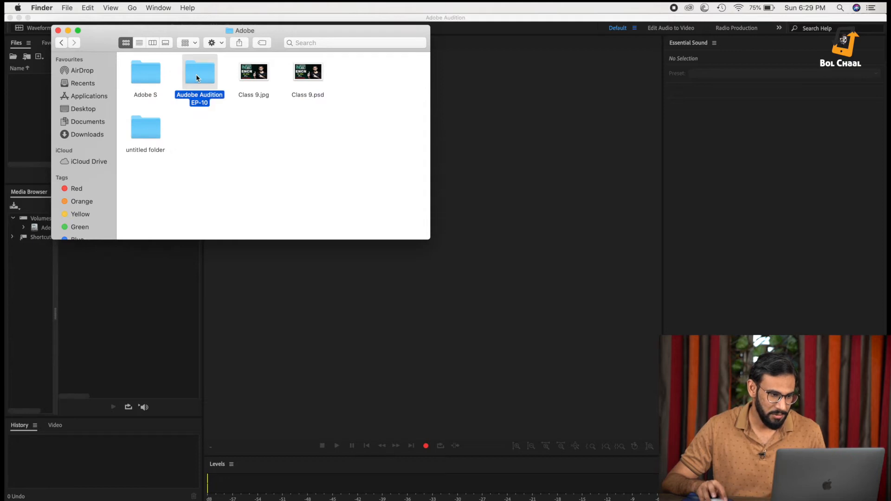
double_click(195, 75)
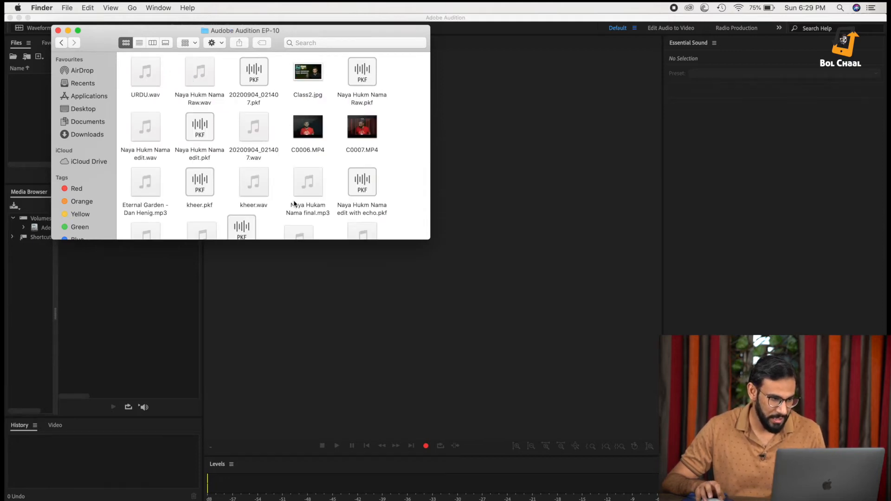
Step: Bring Karachi raw.WAV from the folder into the Adobe Audition editor, allow access to the Desktop folder, and minimise the Finder window
scroll(294, 203, "down", 5)
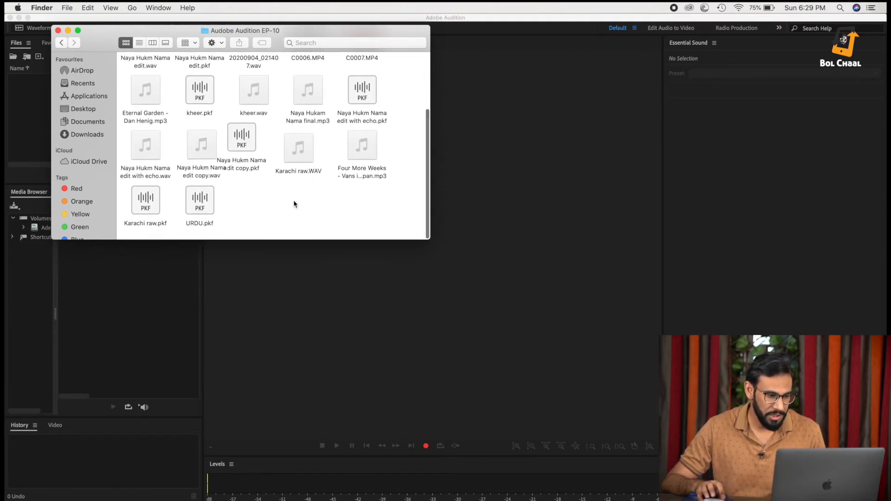
scroll(294, 203, "up", 1)
scroll(294, 204, "up", 3)
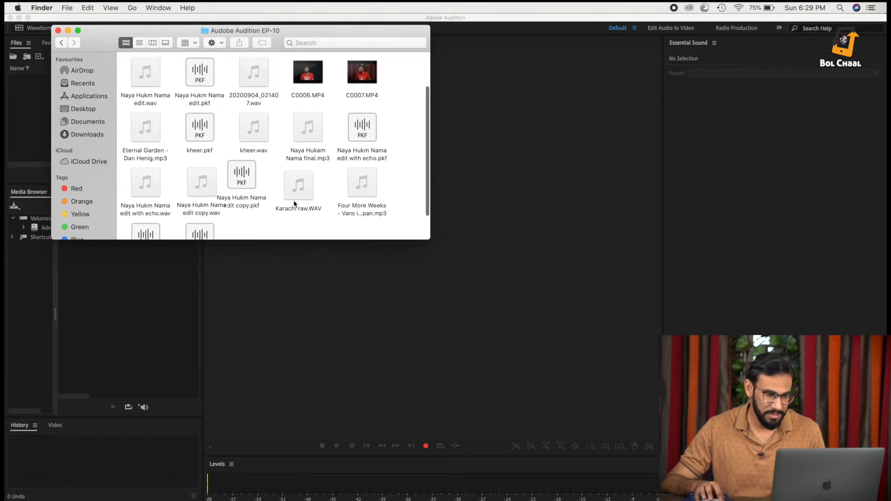
mouse_move(294, 203)
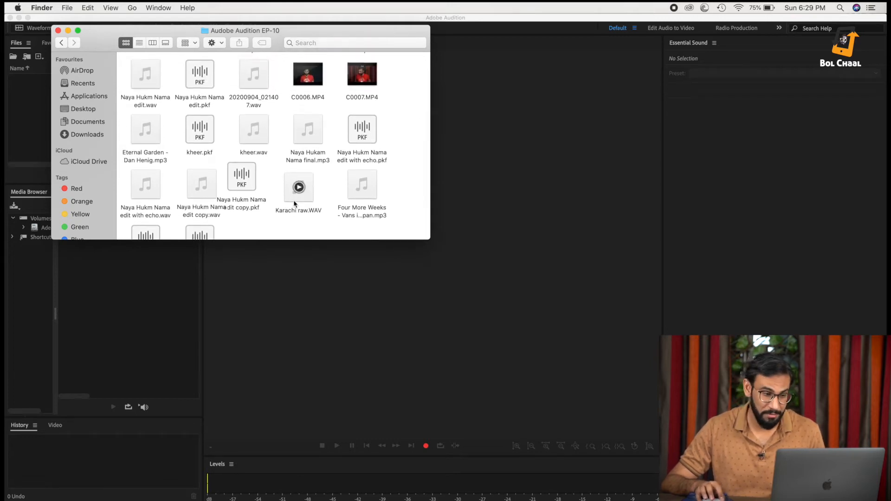
scroll(294, 203, "down", 3)
scroll(294, 203, "up", 2)
scroll(293, 203, "up", 5)
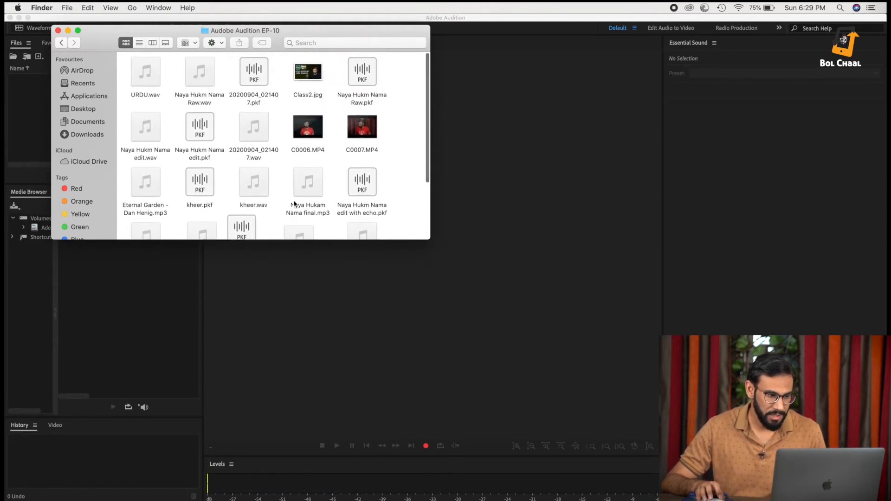
scroll(294, 203, "down", 5)
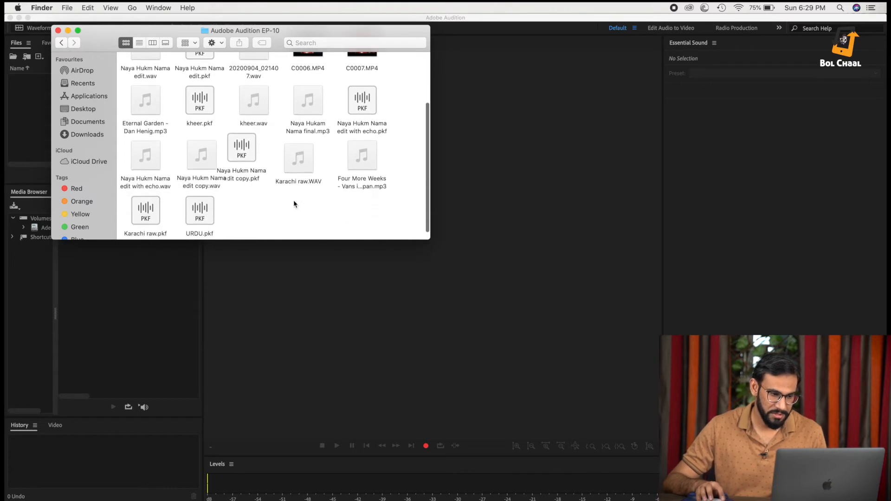
left_click_drag(299, 159, 370, 283)
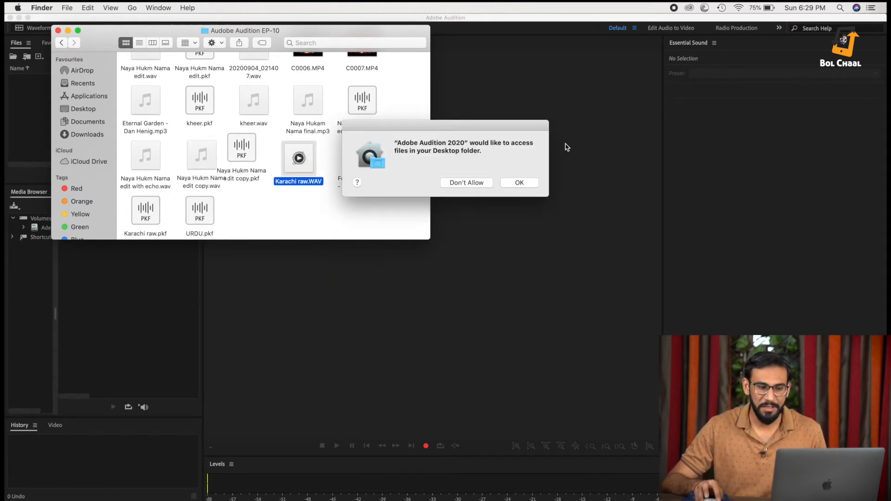
left_click(519, 182)
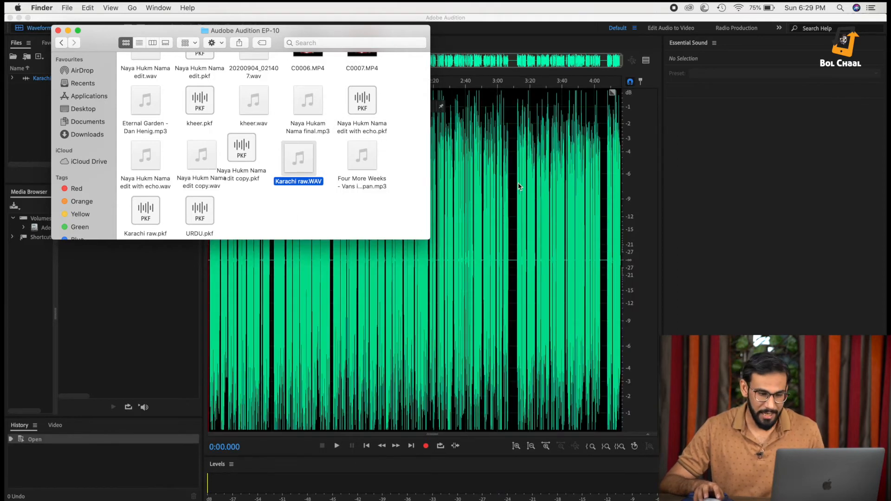
left_click(68, 30)
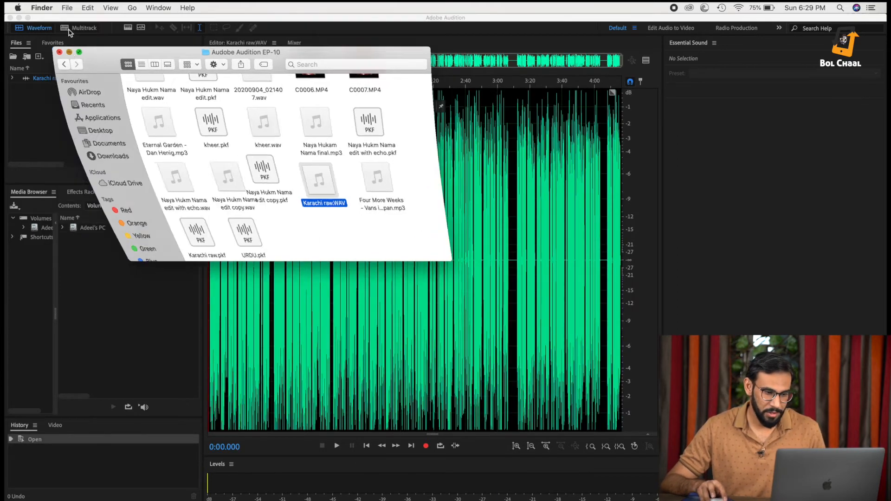
Step: Select the whole Karachi raw.WAV waveform and normalize it to -0.1 dB
double_click(385, 205)
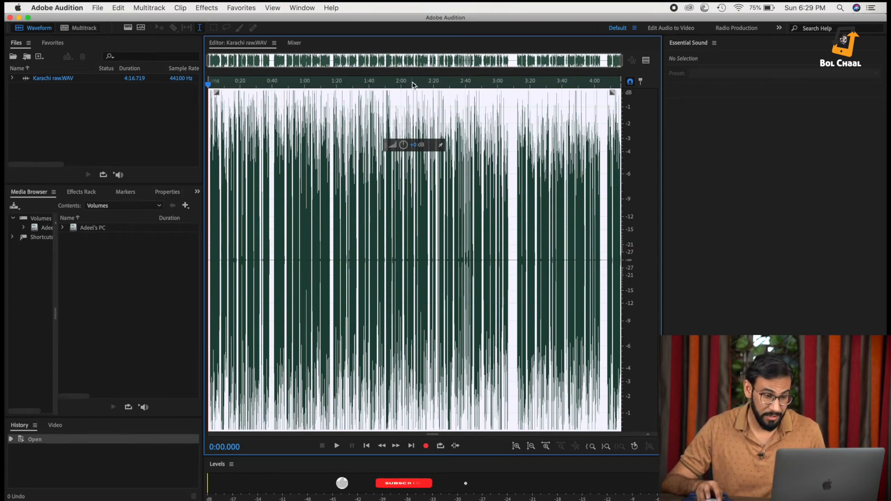
left_click(235, 7)
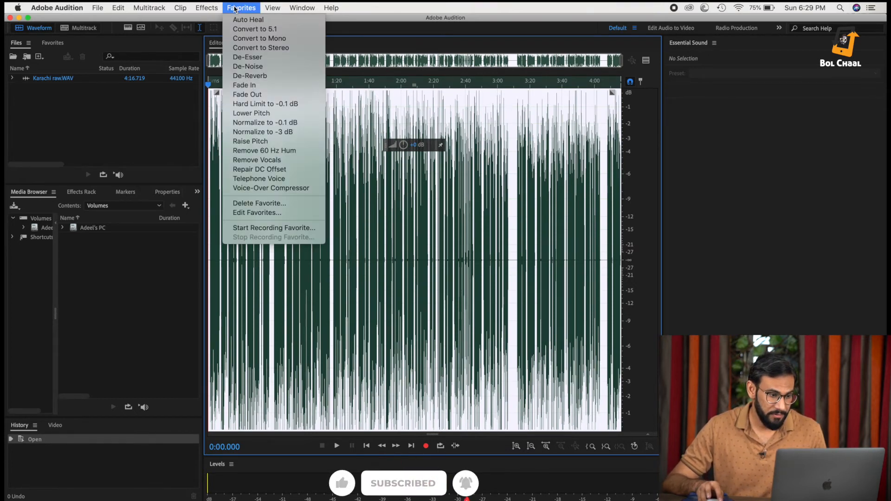
left_click(264, 122)
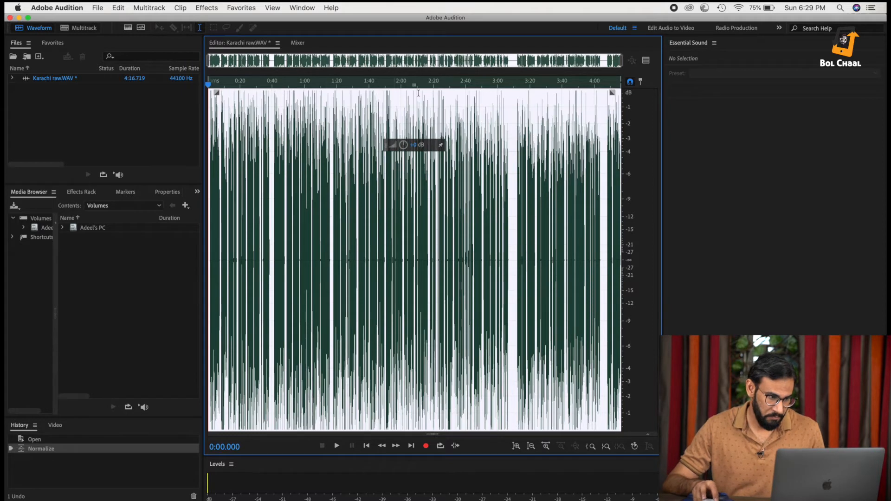
Step: Apply the Vocal Enhancer effect to the whole recording with the Default preset and the Male option
left_click(200, 10)
mouse_move(292, 187)
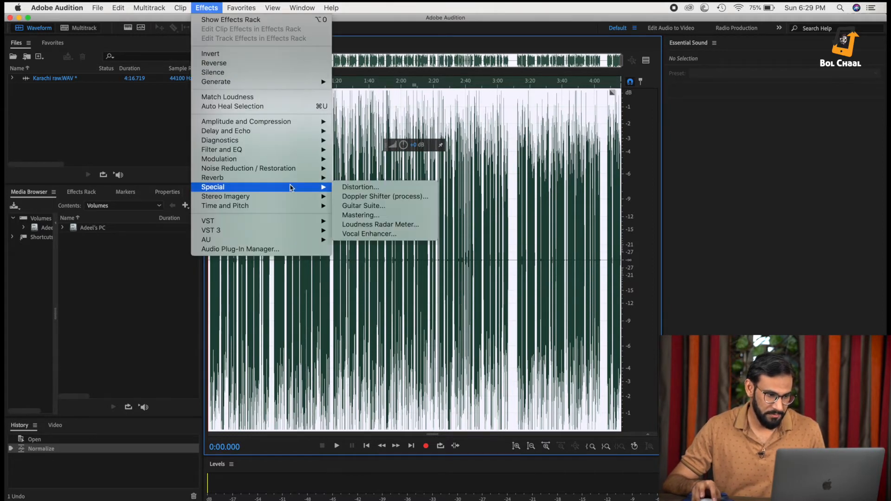
left_click(380, 235)
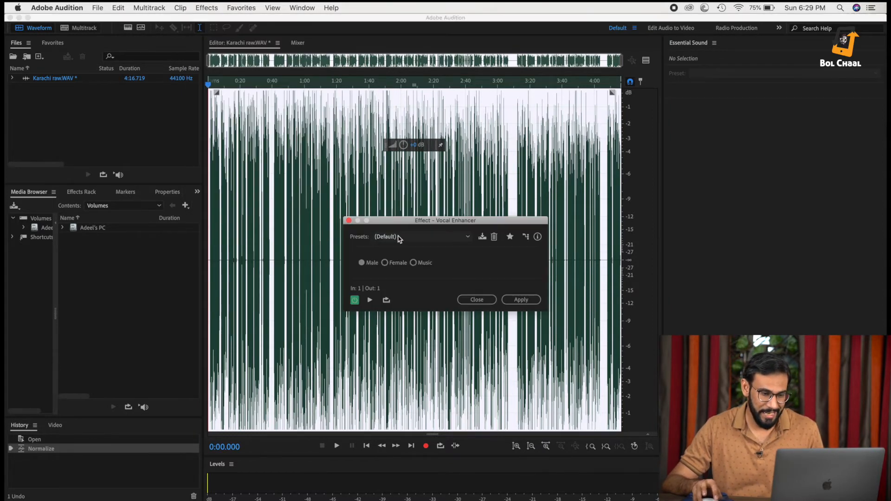
left_click(520, 301)
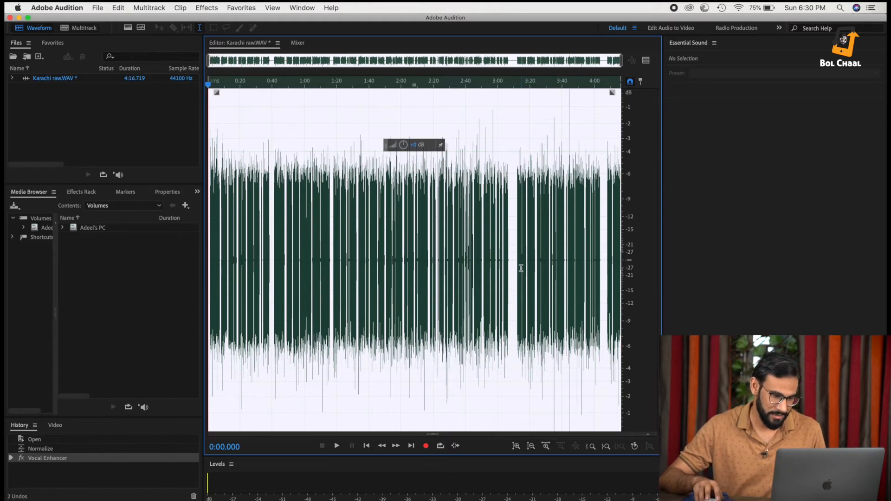
Step: Examine the silent gaps between spoken passages throughout the waveform, including the long pause around 3:10
double_click(348, 205)
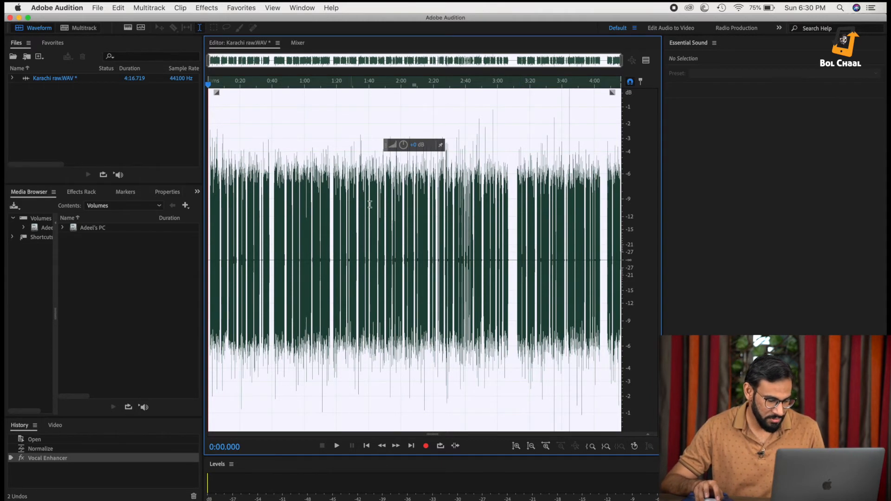
scroll(385, 215, "up", 10)
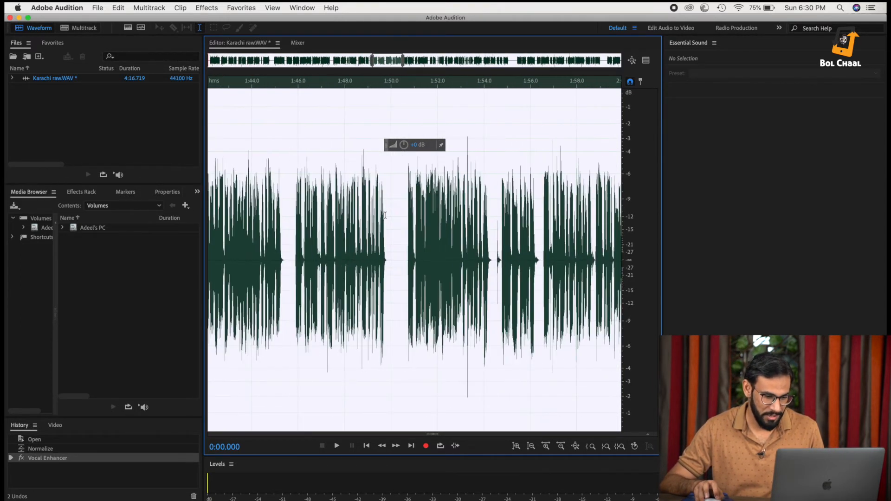
scroll(385, 215, "down", 10)
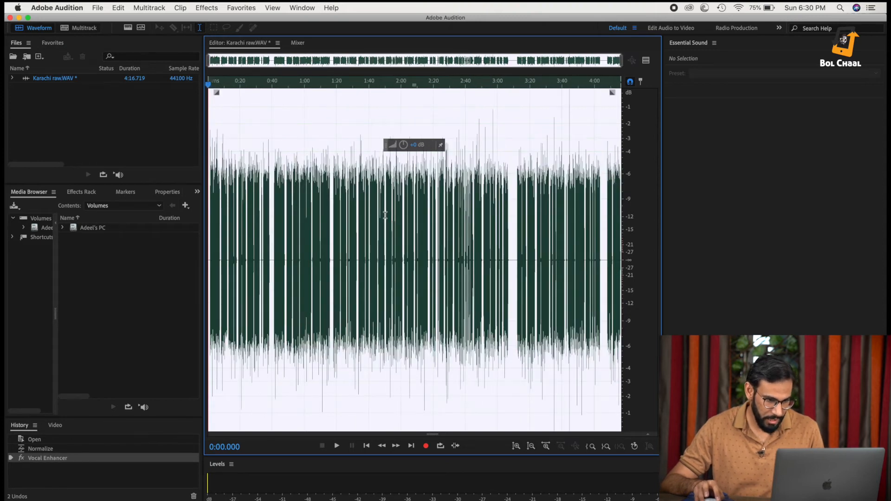
scroll(384, 215, "up", 7)
scroll(371, 228, "right", 15)
scroll(371, 228, "left", 2)
left_click_drag(318, 268, 290, 269)
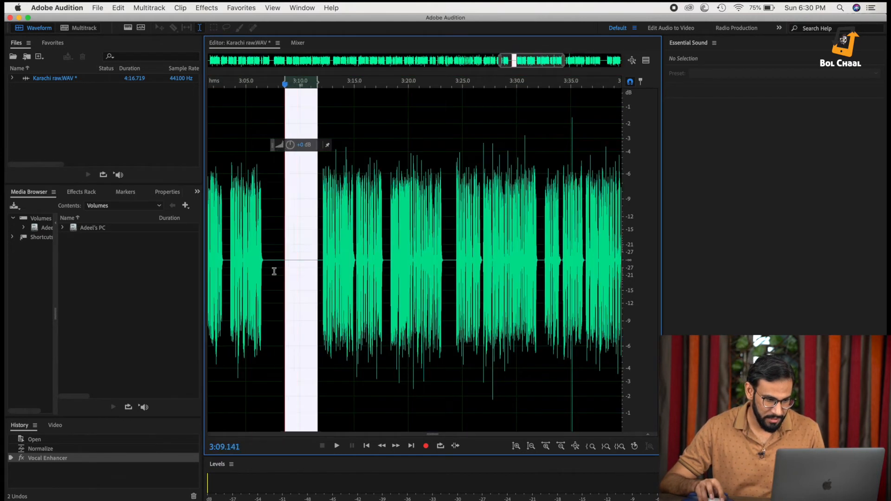
left_click_drag(455, 254, 433, 253)
left_click(385, 250)
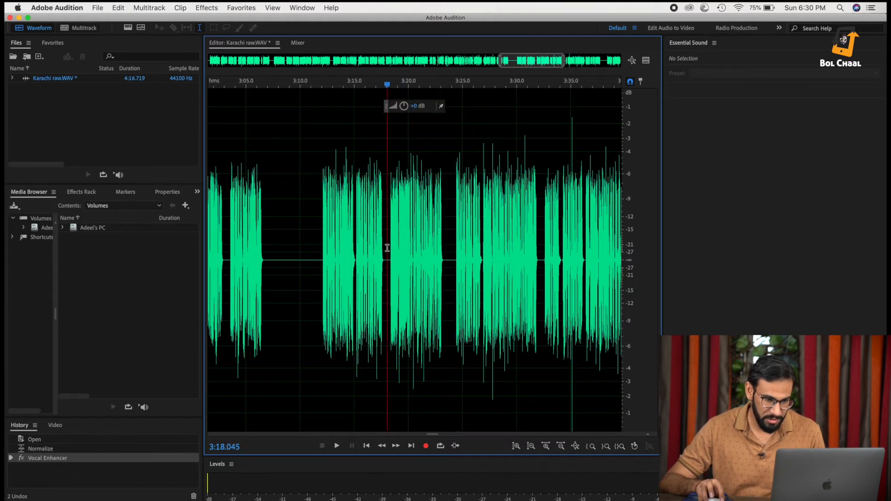
scroll(447, 255, "left", 10)
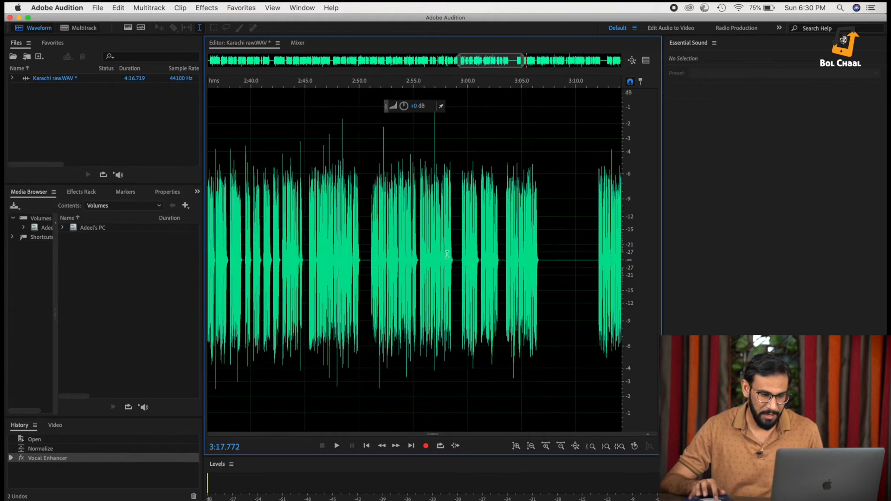
scroll(406, 256, "left", 15)
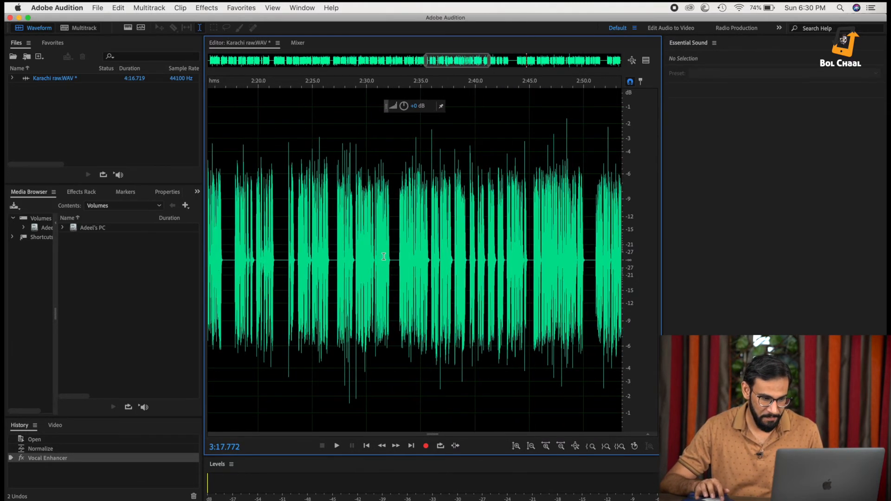
scroll(383, 256, "left", 20)
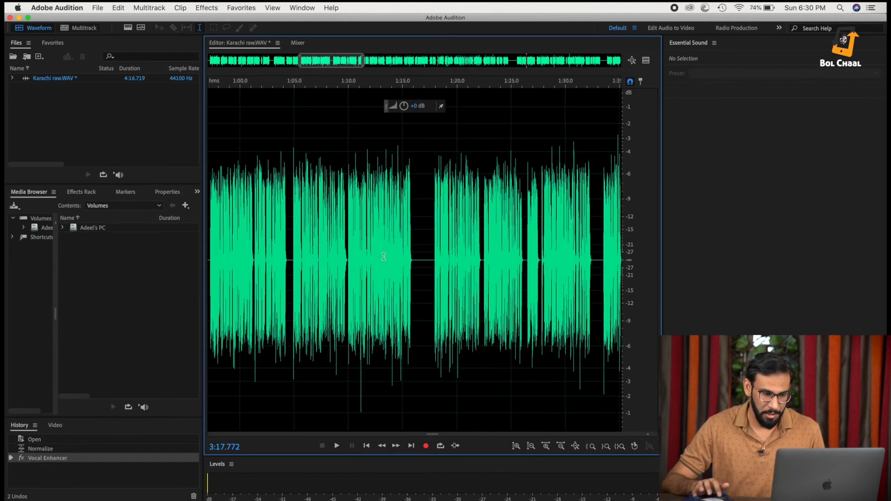
scroll(383, 256, "down", 5)
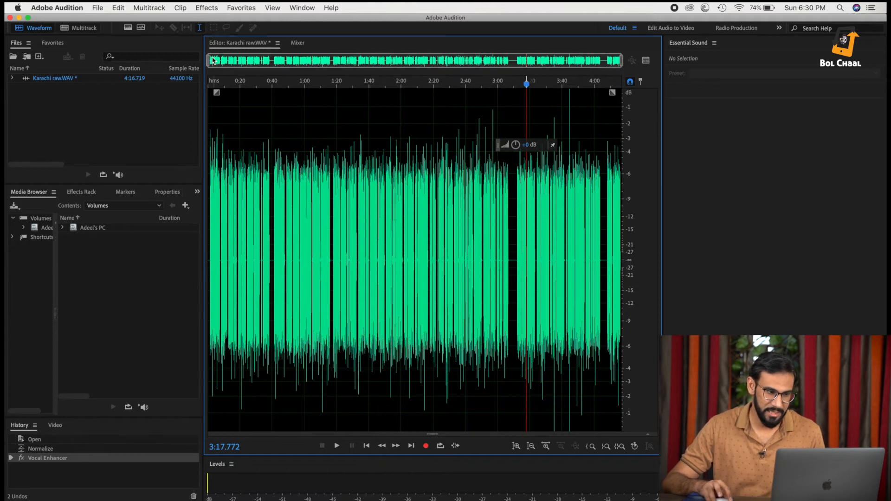
Step: Select only the visible stretch of a zoomed-in waveform, starting at about 1:25, and compare it with the full recording
double_click(368, 236)
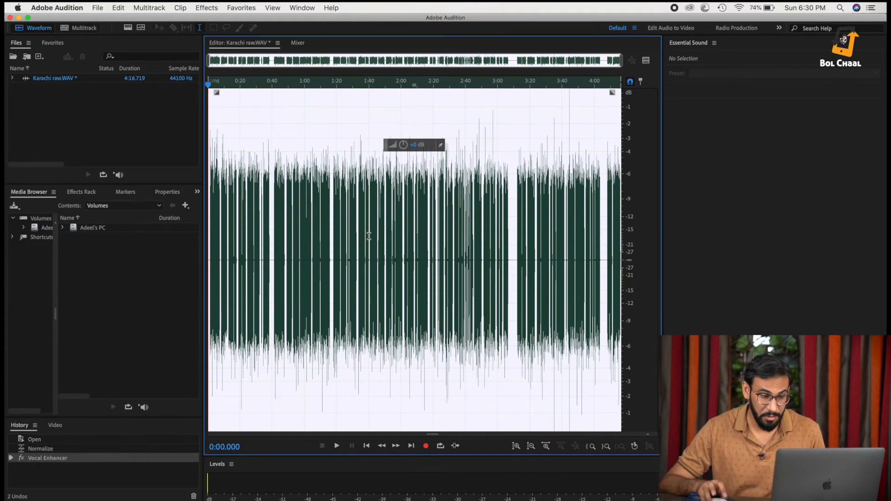
scroll(410, 244, "up", 3)
left_click(402, 240)
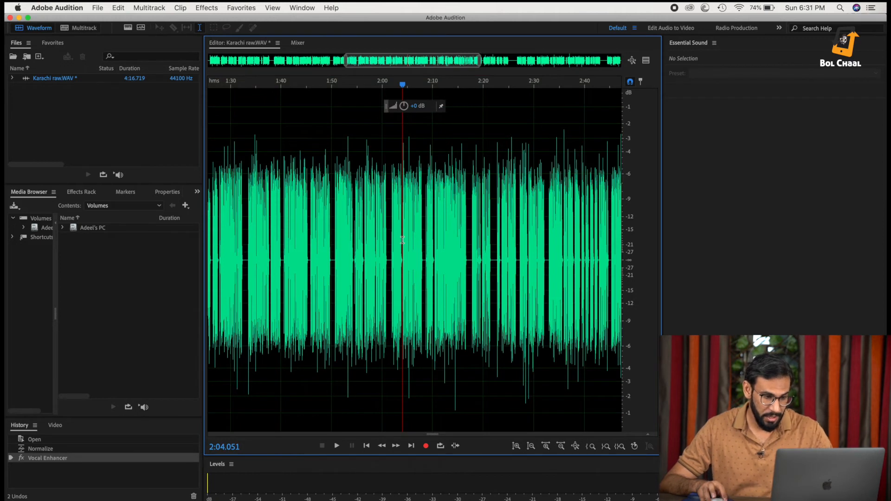
double_click(402, 240)
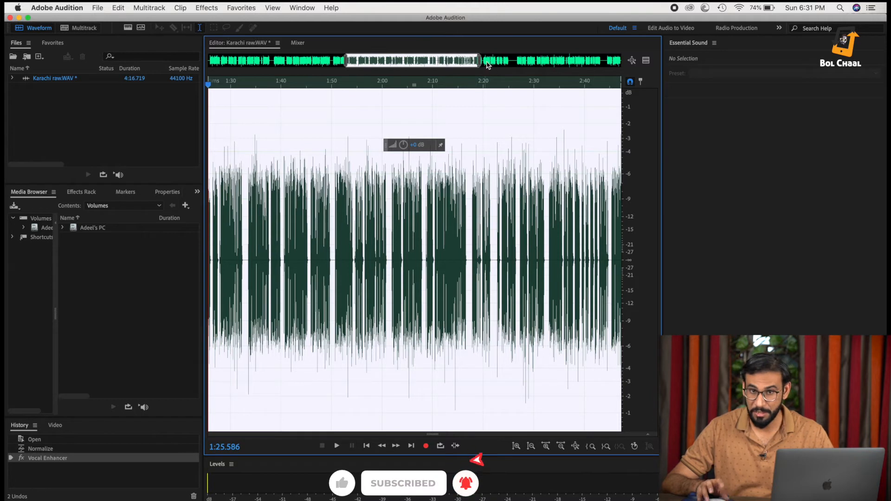
scroll(496, 180, "down", 5)
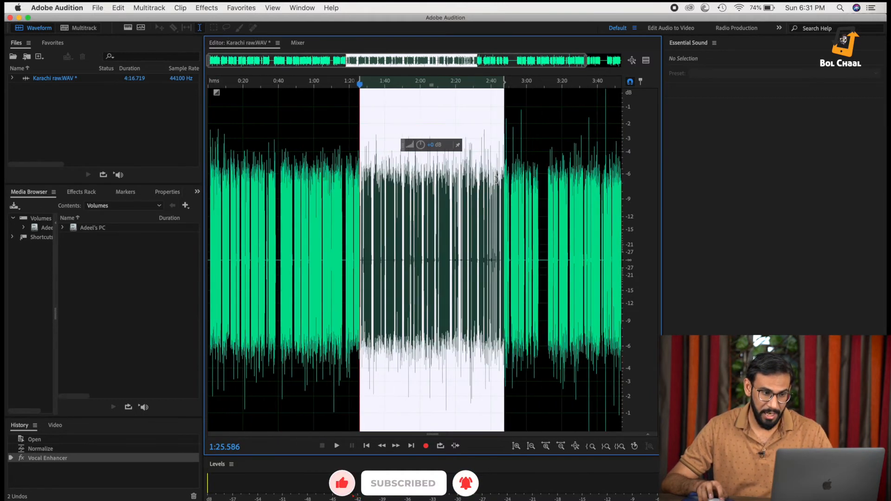
scroll(496, 180, "down", 3)
Step: Select the whole recording and open the Delete Silence diagnostic with the Default preset
double_click(364, 214)
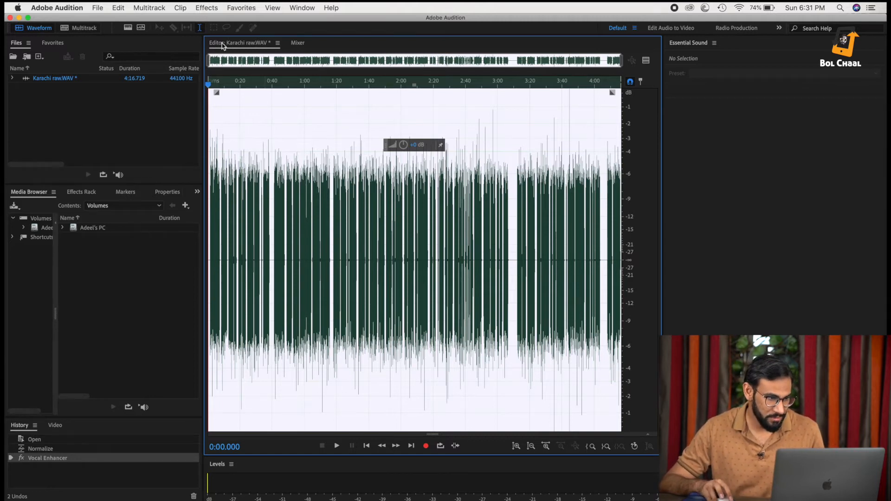
left_click(206, 8)
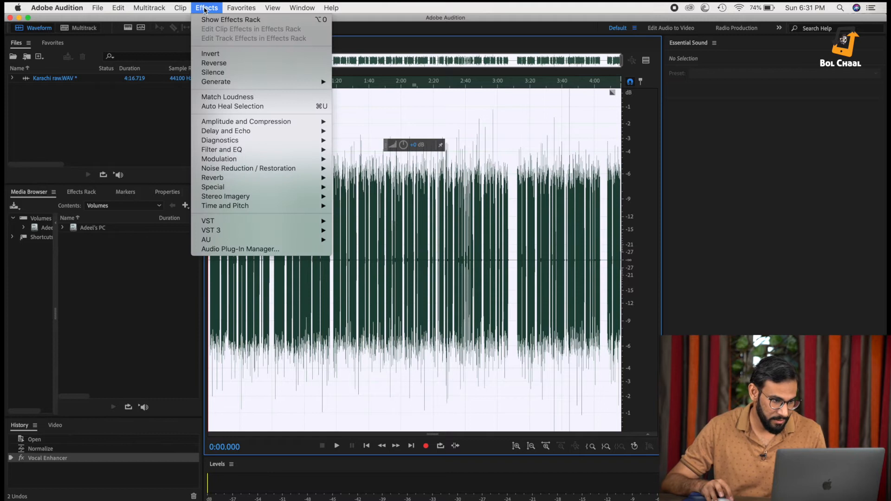
mouse_move(260, 144)
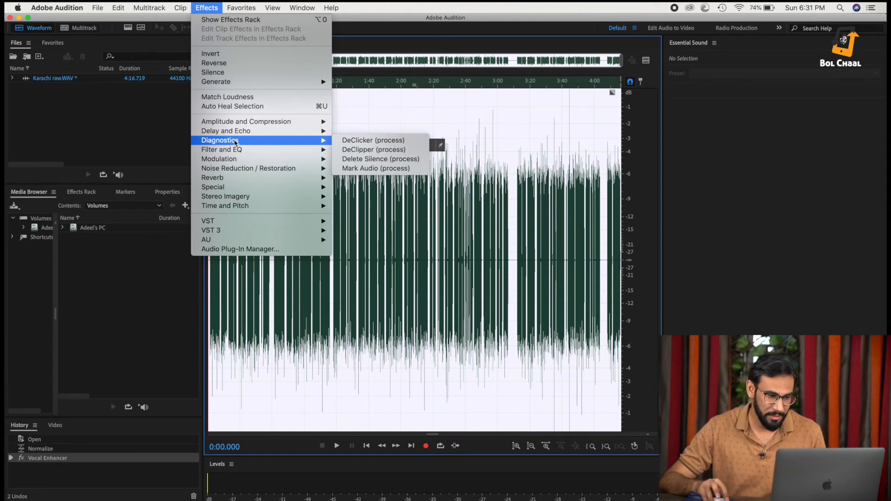
left_click(349, 158)
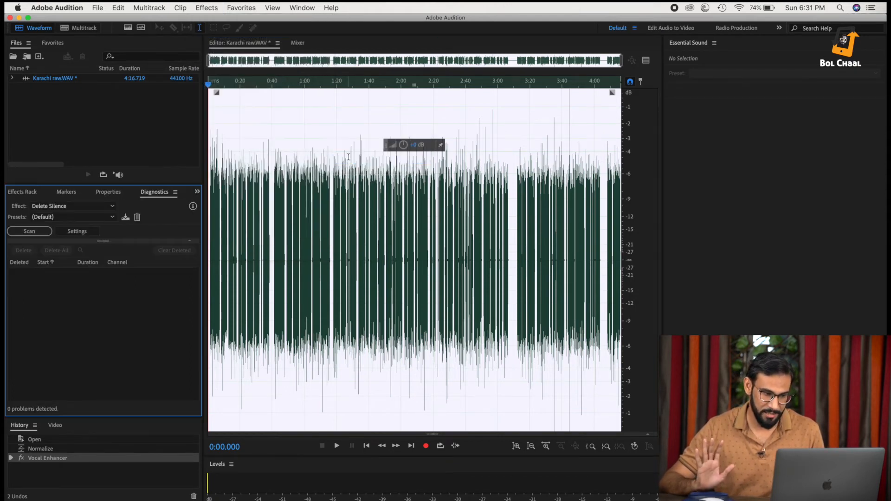
left_click(109, 221)
left_click(77, 224)
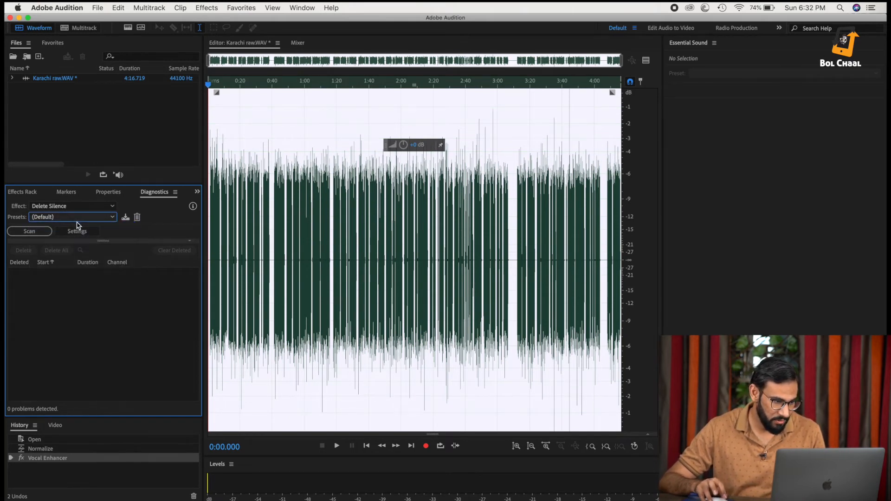
Step: Scan the recording for silence with the Default preset and show the Delete Silence detection settings
left_click(77, 232)
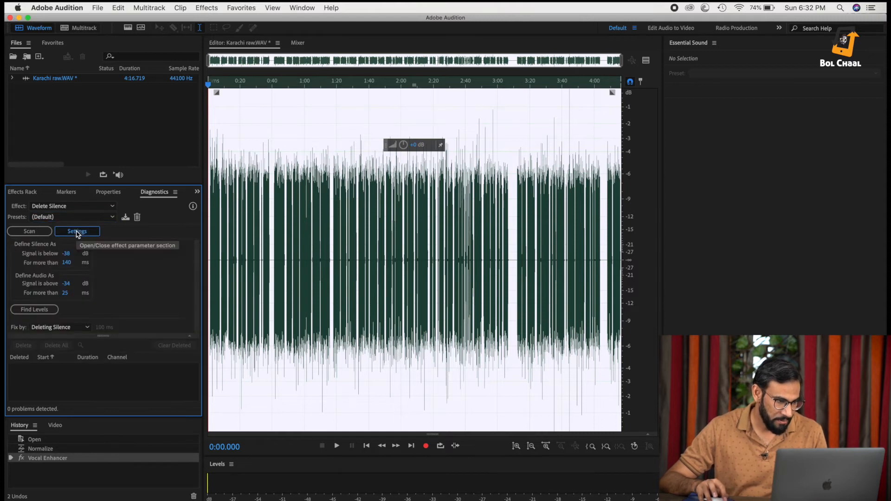
left_click(38, 232)
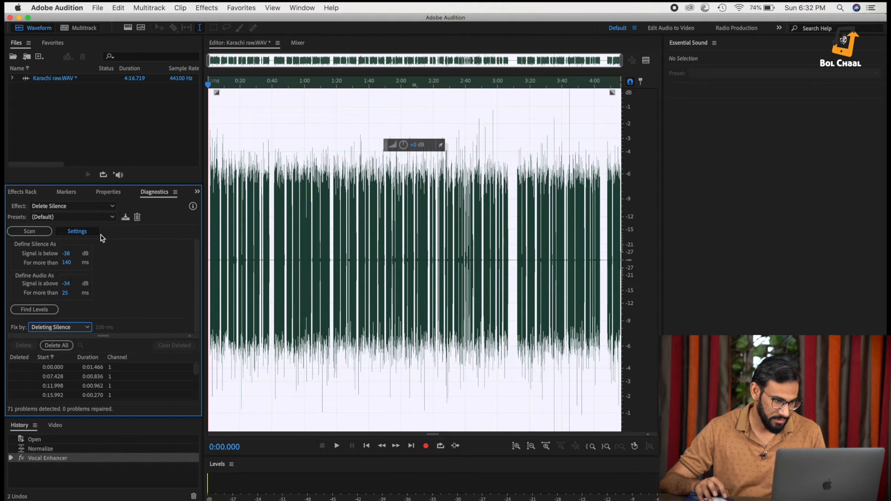
left_click(77, 231)
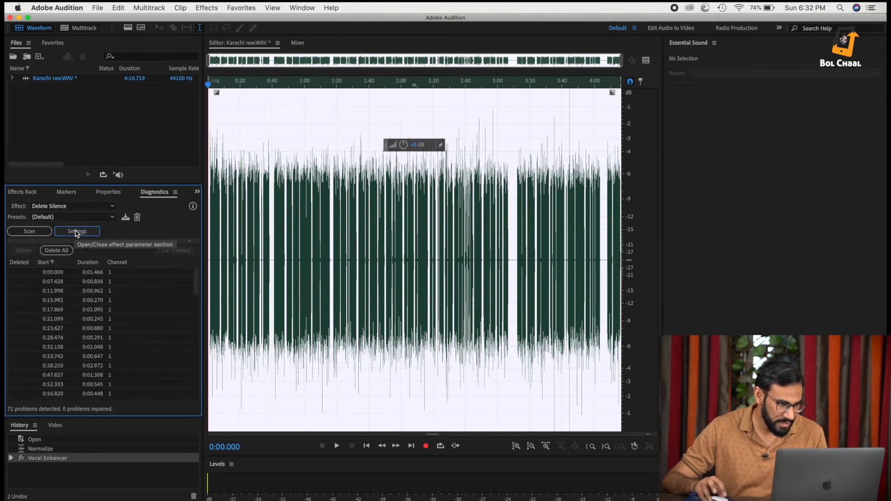
left_click(27, 232)
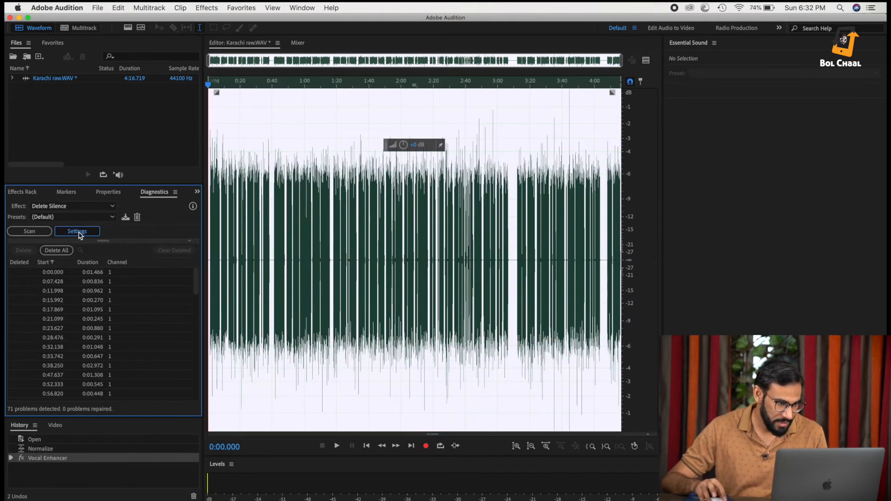
left_click(77, 230)
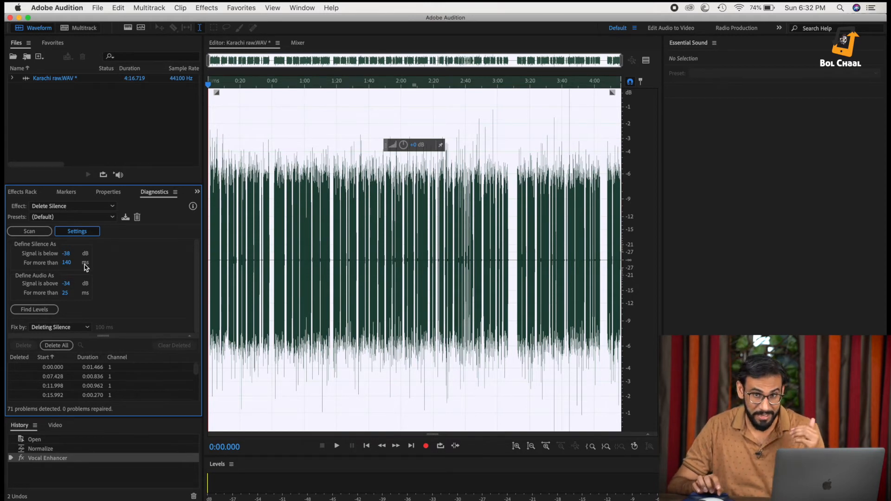
Step: Define silence as lasting more than 500 ms and scan the recording again
left_click(68, 263)
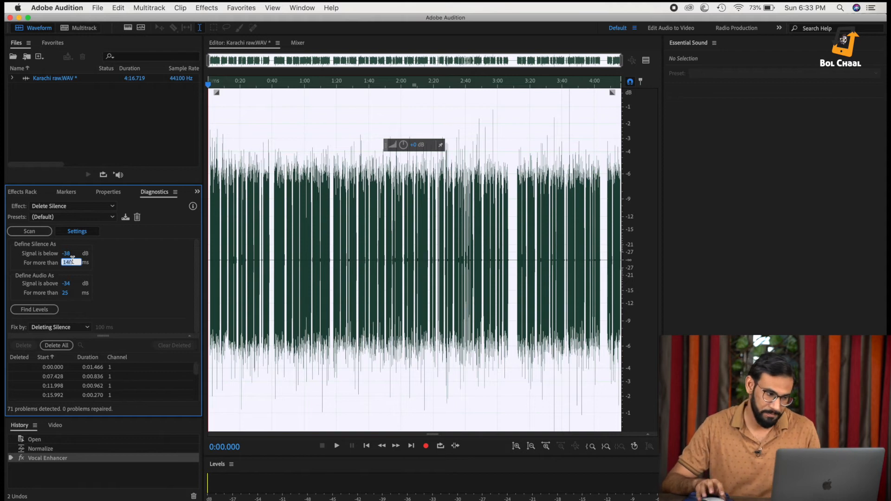
type("500")
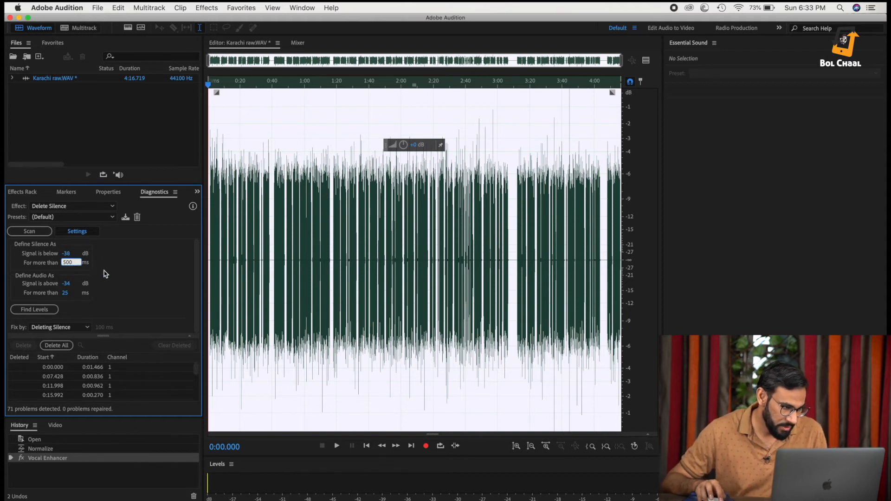
key("Return")
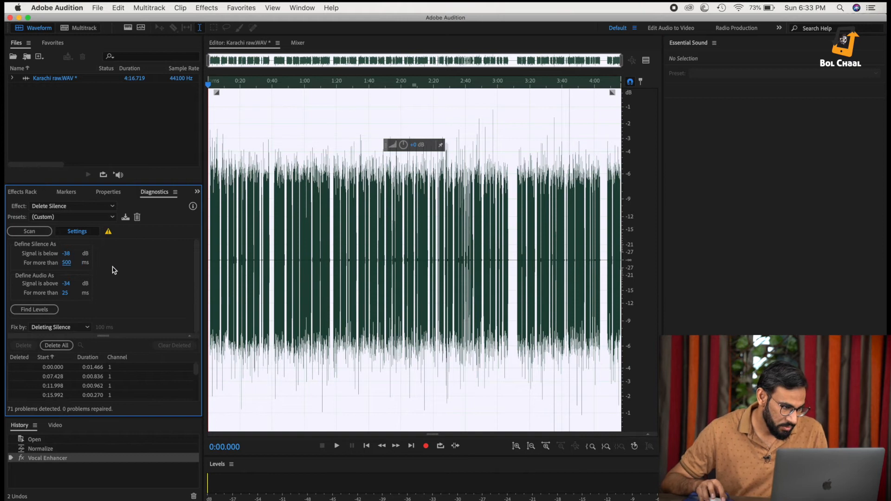
left_click(29, 232)
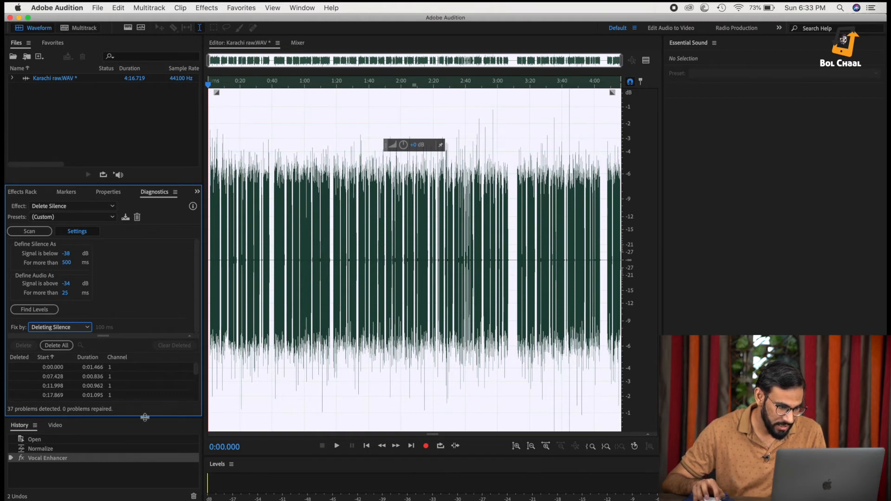
Step: Enlarge the diagnostics area, review the list of detected silences and delete them all from the recording
left_click_drag(87, 185, 95, 138)
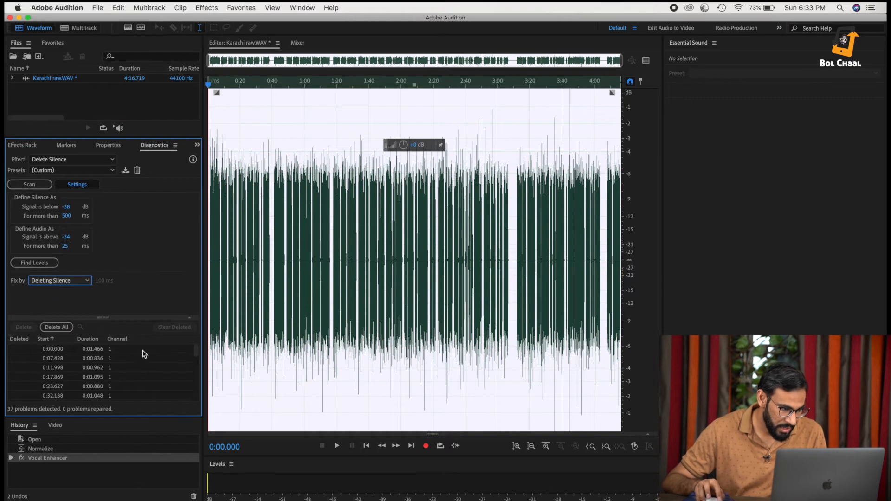
scroll(197, 353, "down", 1)
scroll(197, 352, "down", 5)
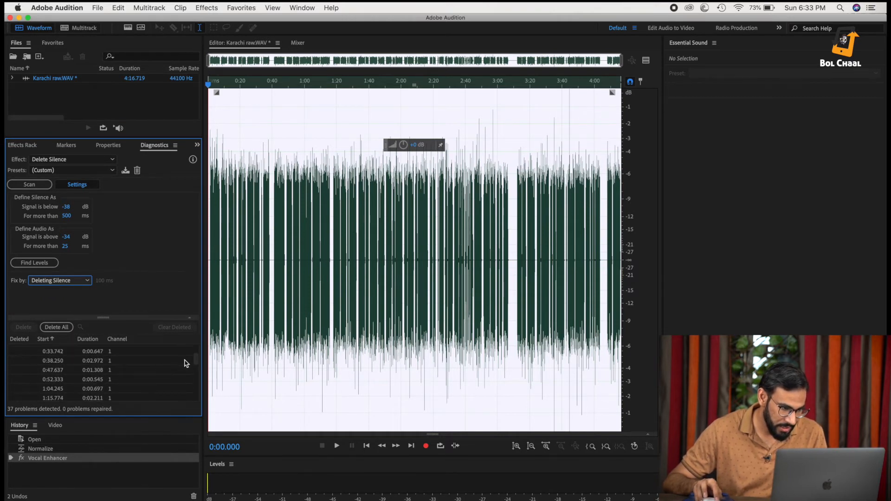
left_click_drag(194, 358, 196, 366)
scroll(195, 366, "down", 10)
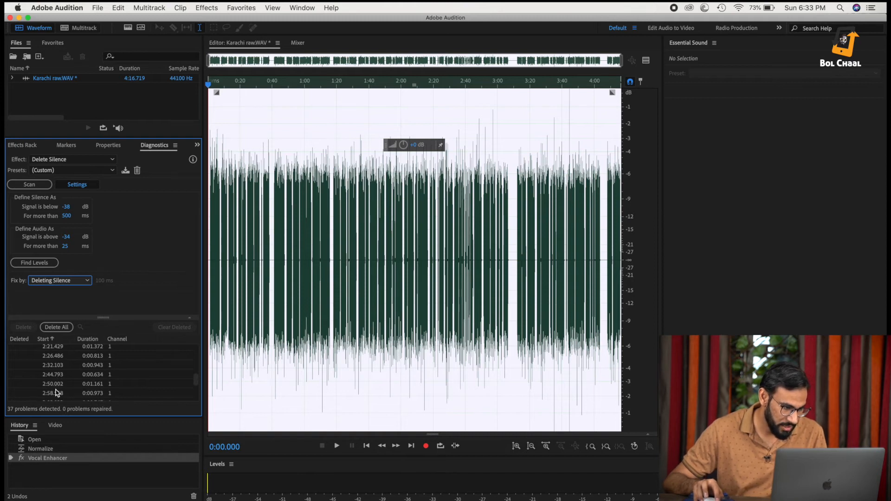
left_click_drag(193, 378, 199, 346)
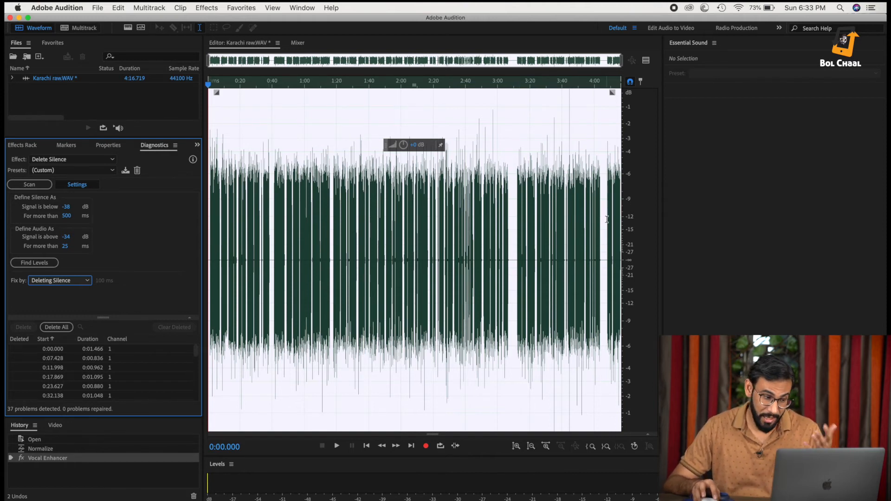
left_click(55, 329)
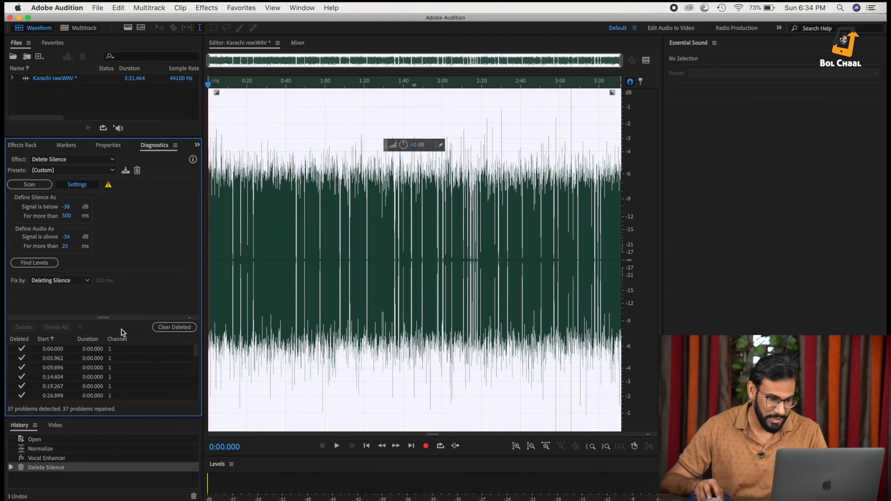
Step: Play the shortened recording from about 1:10 to check the speech flow, and return to the full waveform
scroll(348, 302, "up", 3)
scroll(348, 302, "up", 3)
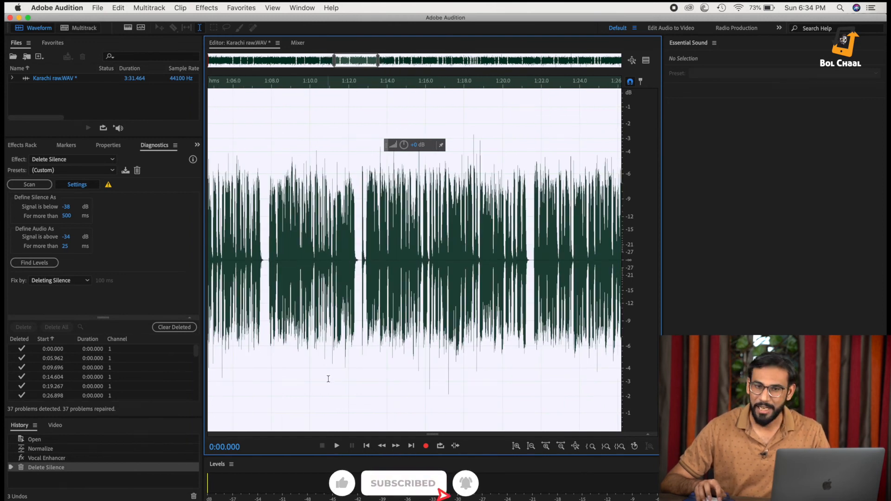
scroll(336, 375, "up", 2)
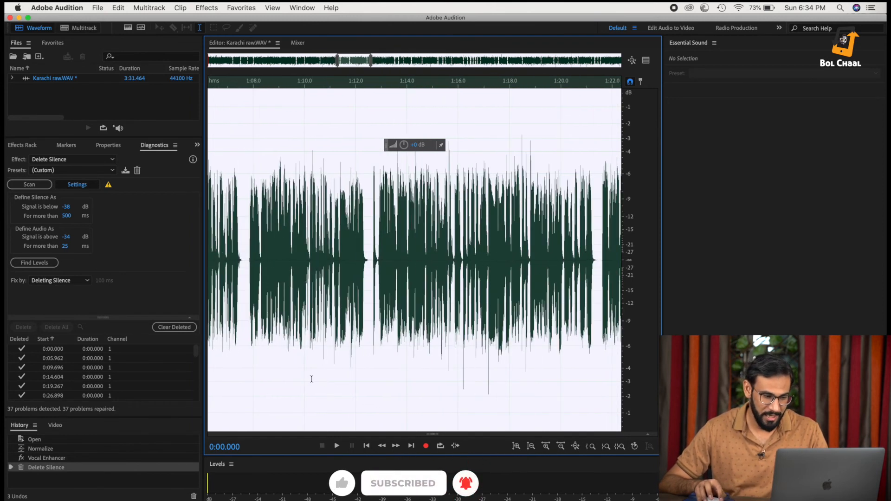
left_click(311, 379)
key("space")
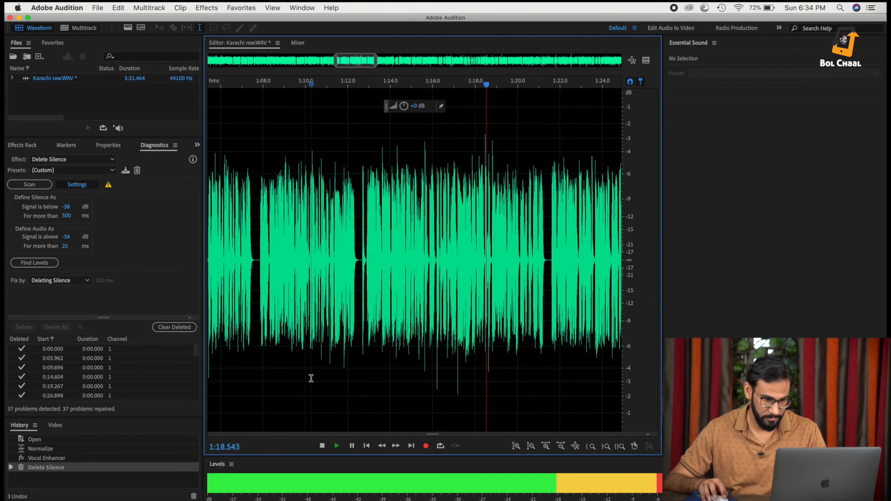
key("space")
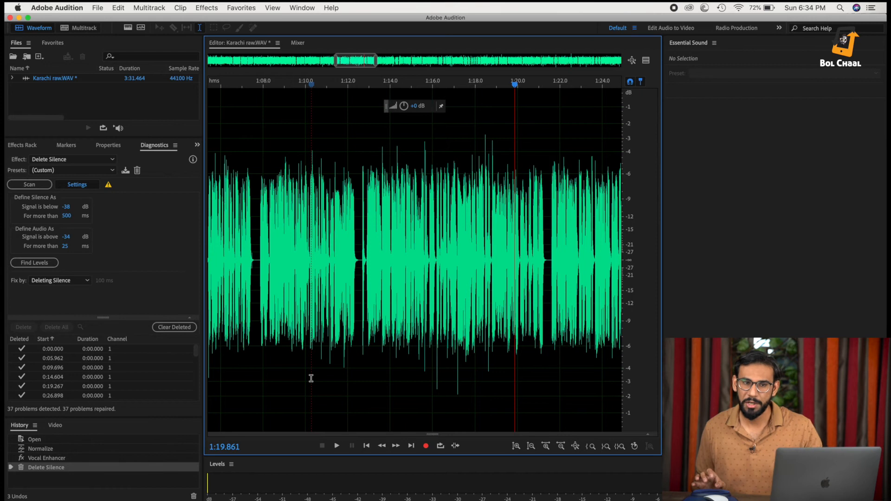
key("backslash")
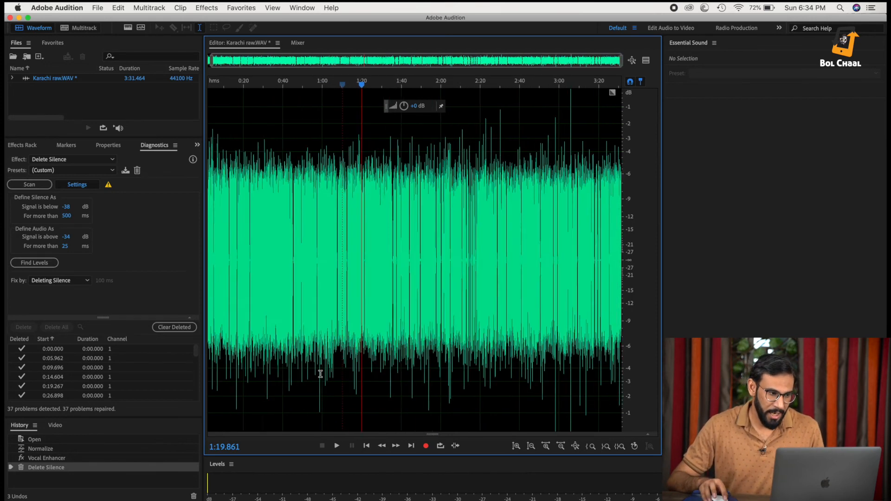
Step: Close all open files without saving the changes to Karachi raw.WAV
right_click(47, 80)
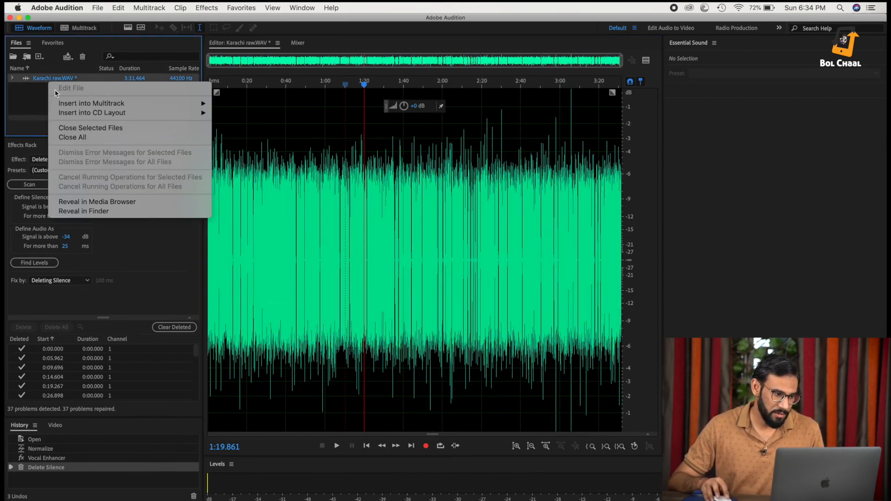
left_click(92, 137)
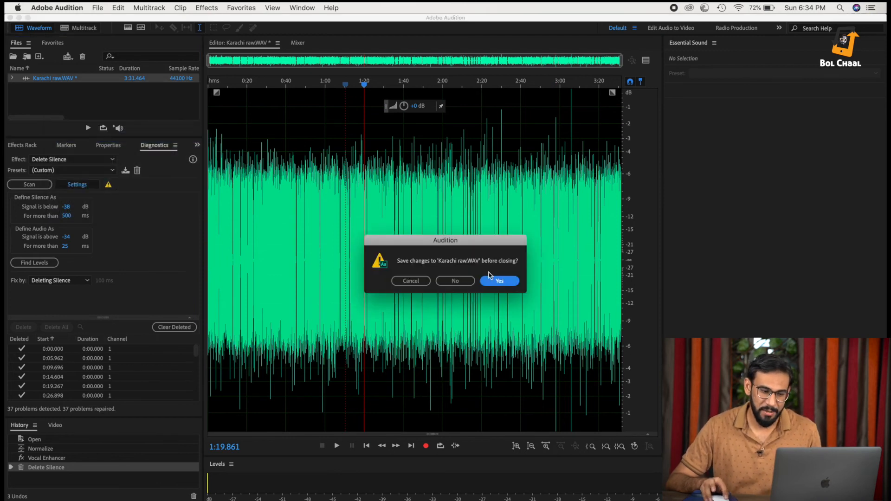
left_click(456, 281)
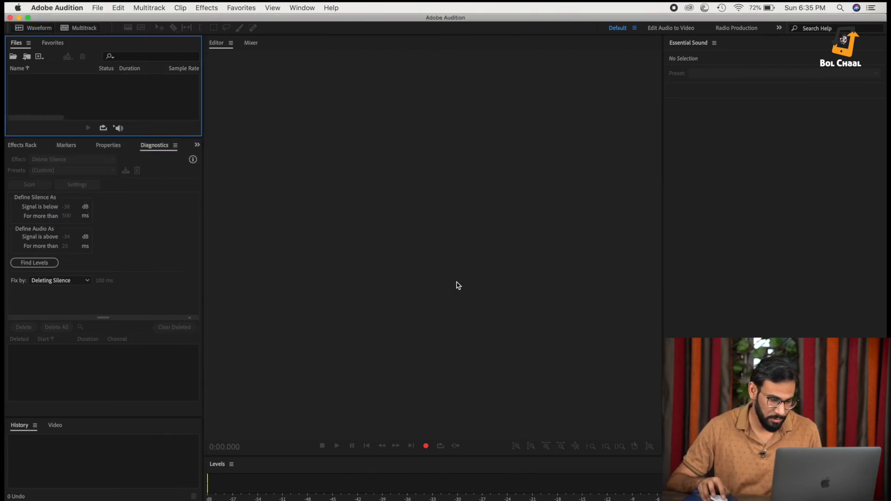
Step: Open URDU.wav in the editor from the Adobe Audition EP-10 folder in Finder and put the Finder window away
left_click(283, 497)
left_click(295, 180)
scroll(294, 176, "up", 1)
scroll(292, 176, "down", 2)
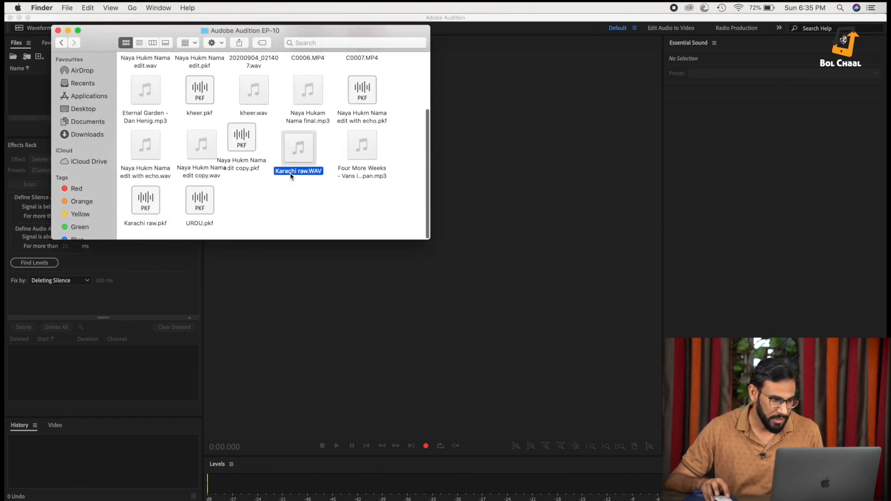
scroll(291, 175, "up", 5)
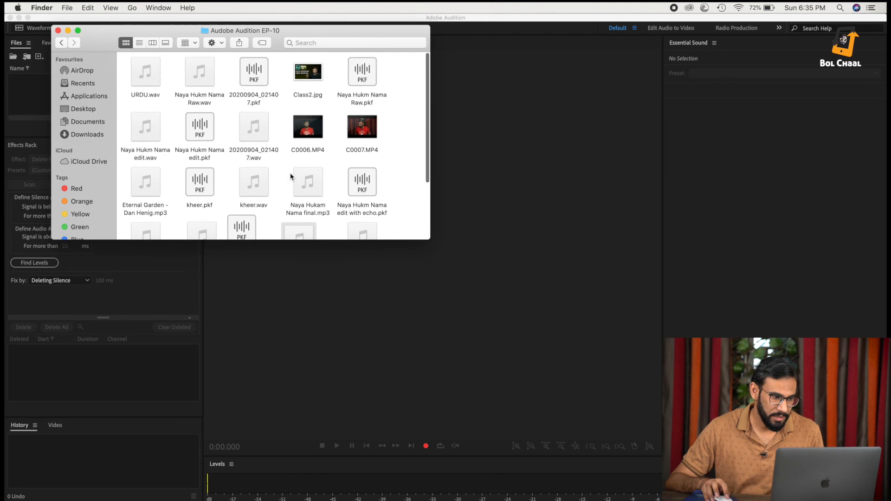
left_click_drag(153, 86, 430, 286)
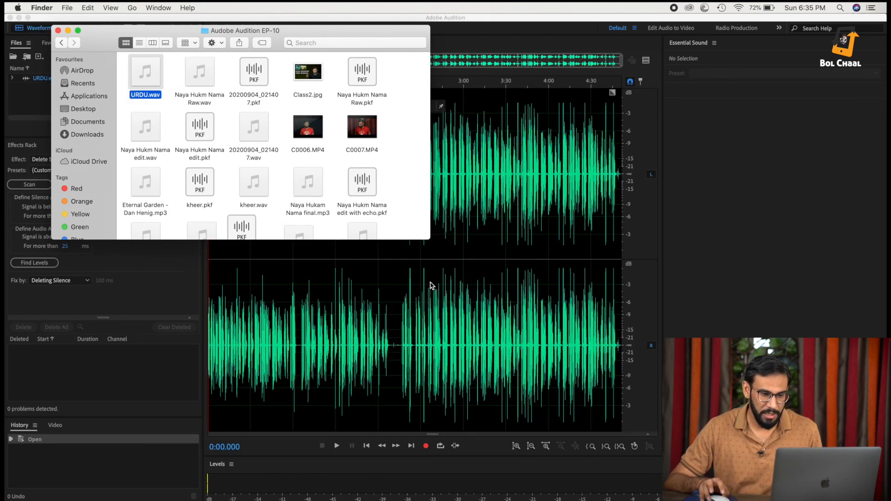
left_click(68, 32)
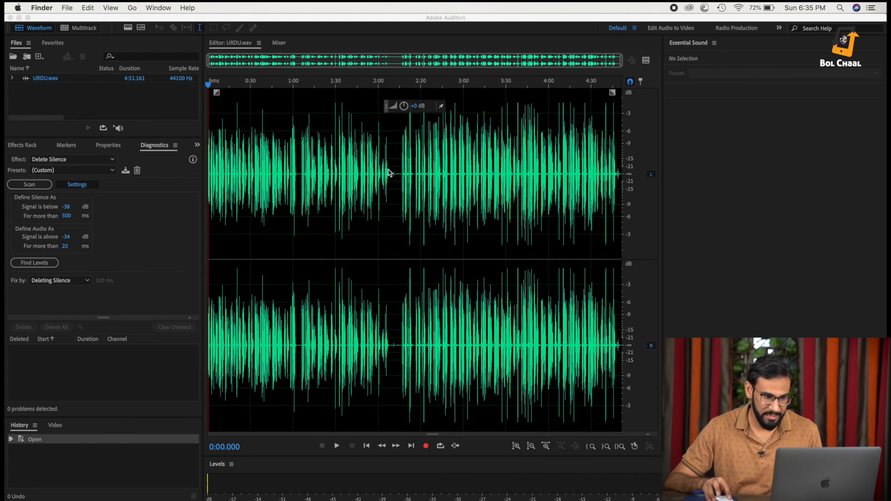
Step: Select the whole URDU.wav recording and normalize it to -0.1 dB
left_click(339, 178)
left_click(294, 174)
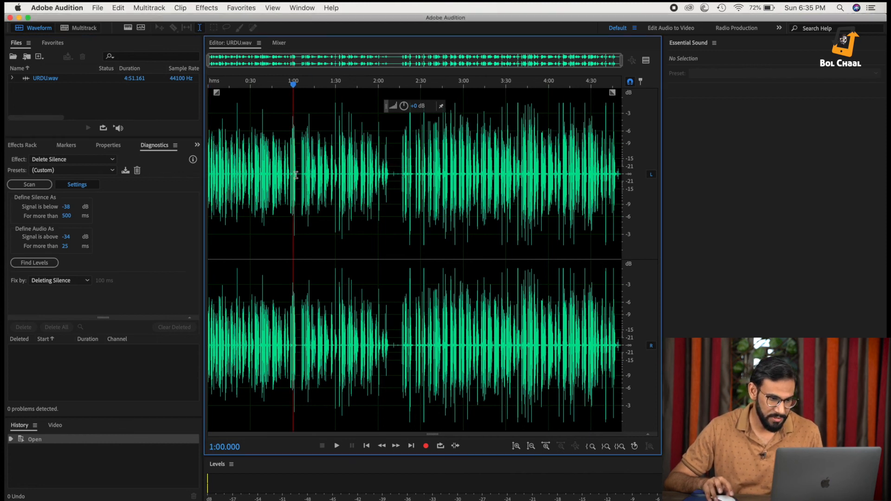
key("super+a")
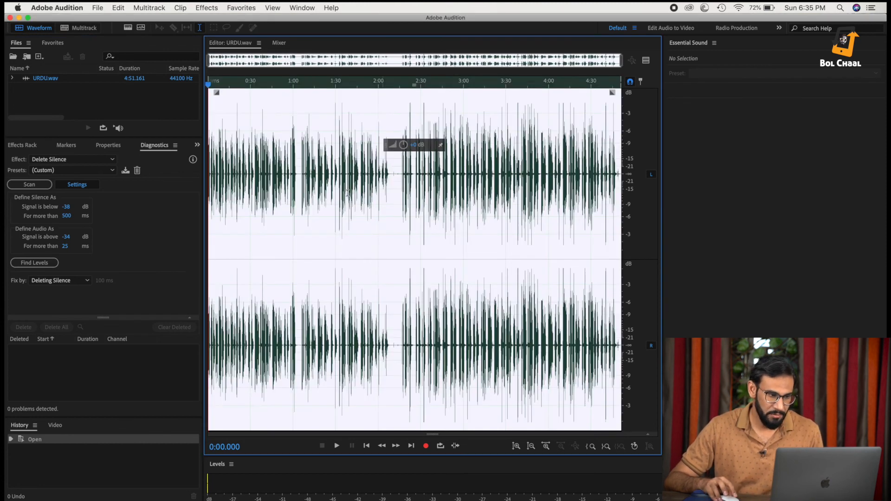
left_click(205, 8)
mouse_move(247, 8)
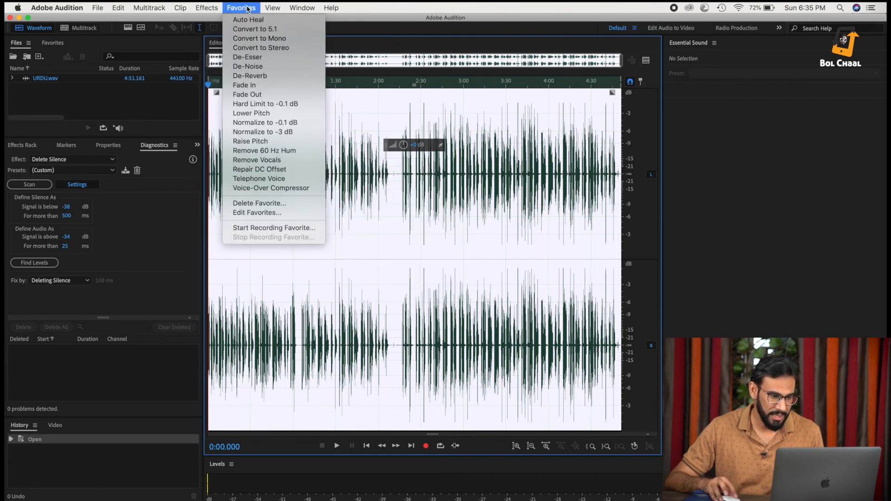
left_click(268, 123)
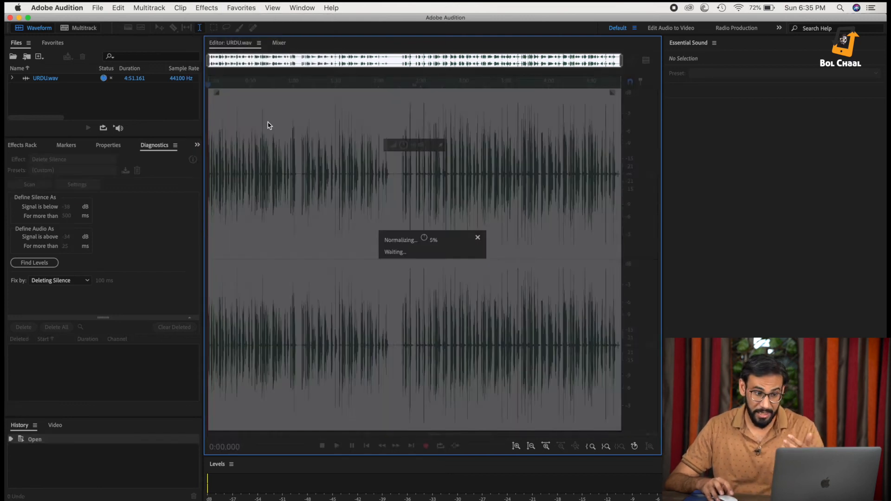
Step: Apply the Vocal Enhancer effect to URDU.wav with the Default preset and the Male option
left_click(240, 8)
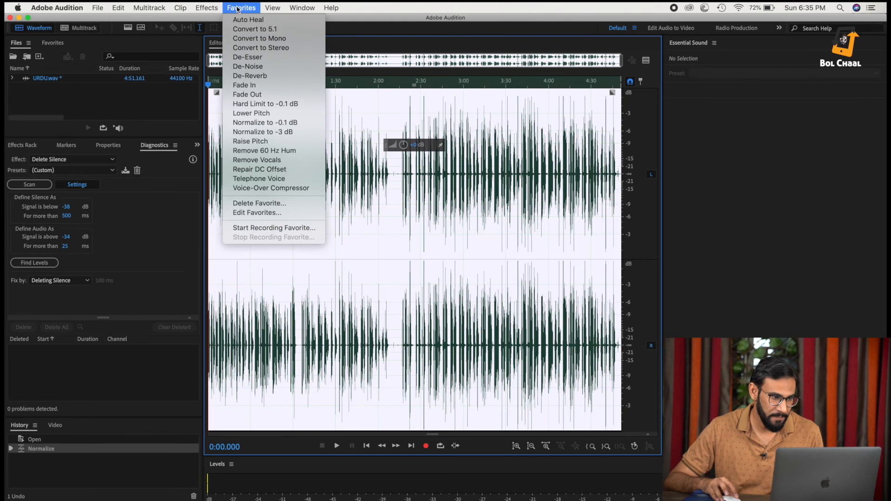
mouse_move(206, 8)
mouse_move(306, 187)
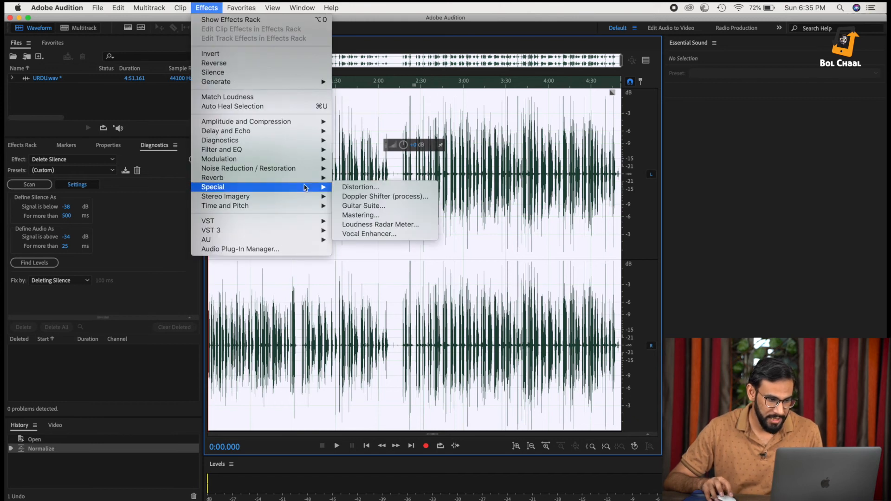
left_click(412, 234)
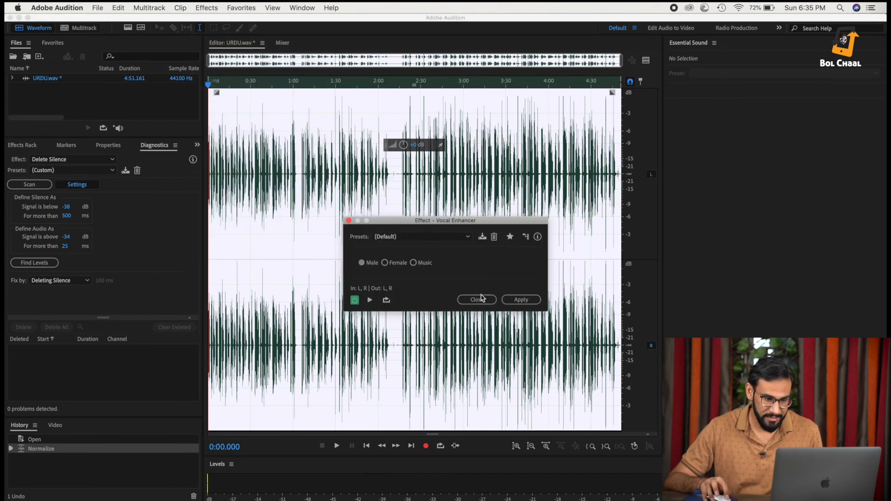
left_click(516, 299)
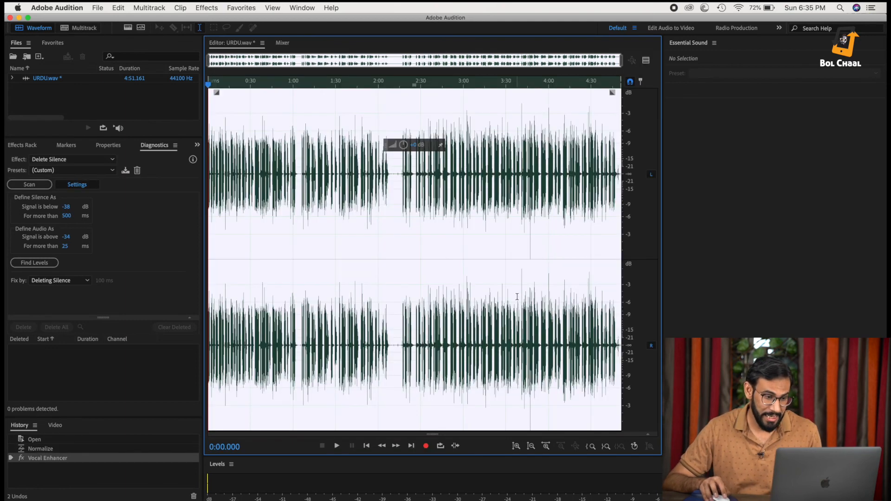
Step: Examine the quiet gap around 2:12 of URDU.wav in the spectral frequency display, and return to the waveform with the whole recording selected
left_click(128, 27)
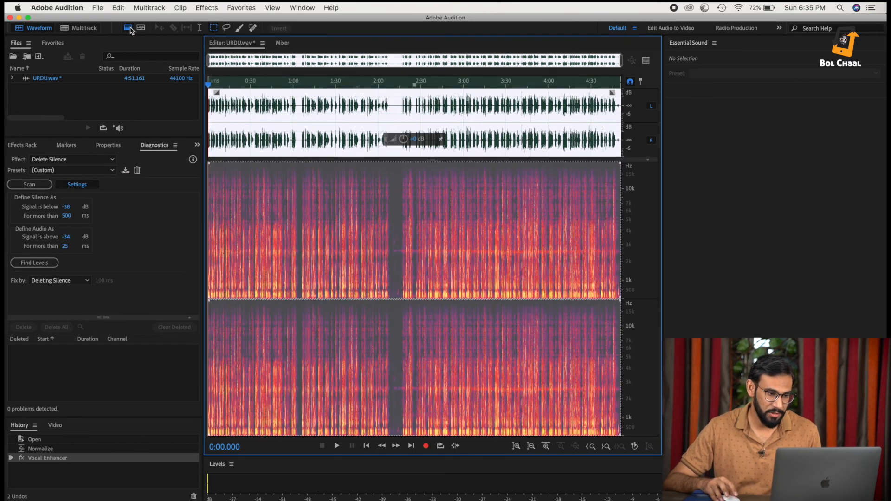
left_click(396, 249)
scroll(401, 173, "up", 3)
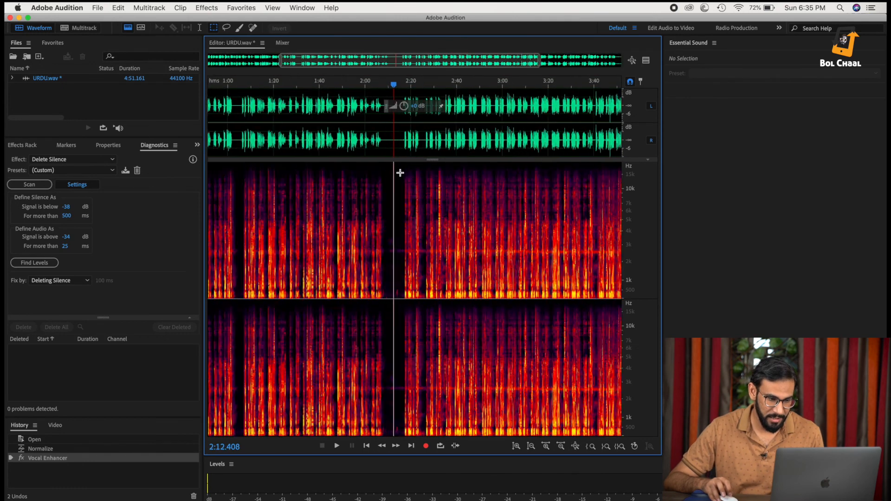
scroll(401, 174, "up", 3)
scroll(401, 173, "down", 6)
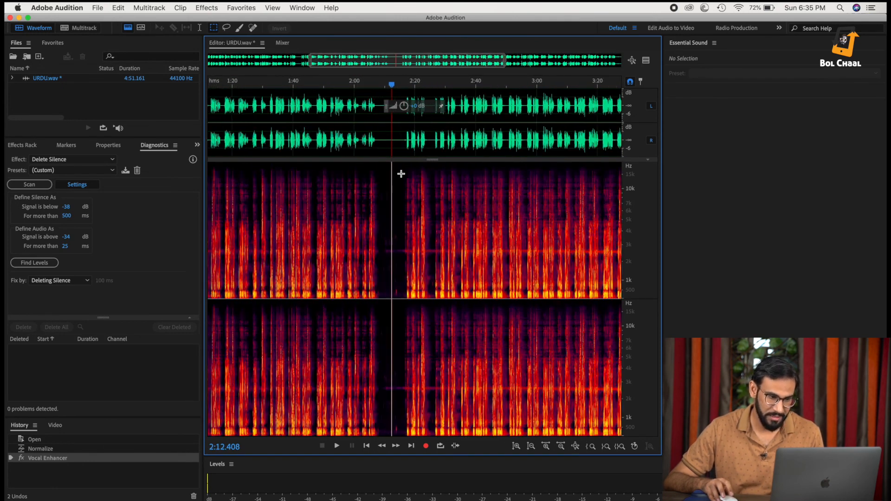
left_click(389, 255)
double_click(302, 241)
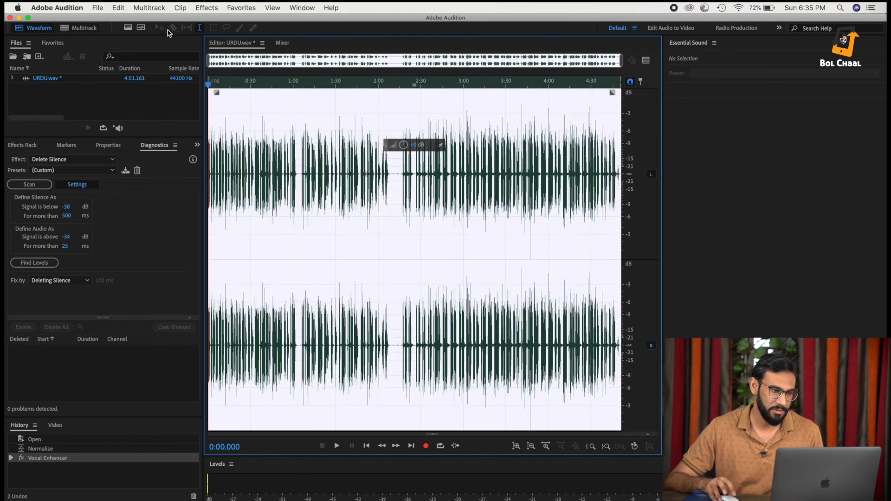
Step: Open the Delete Silence diagnostic effect for URDU.wav and load its Default preset
left_click(212, 8)
mouse_move(298, 144)
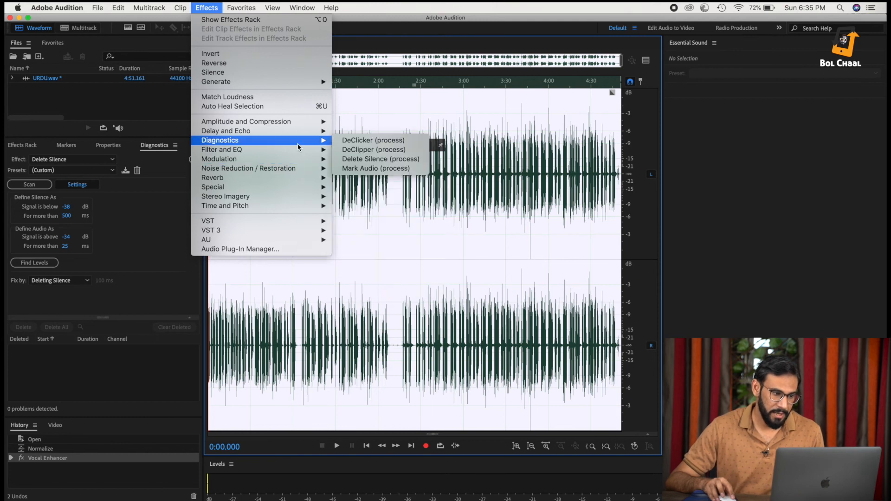
left_click(384, 160)
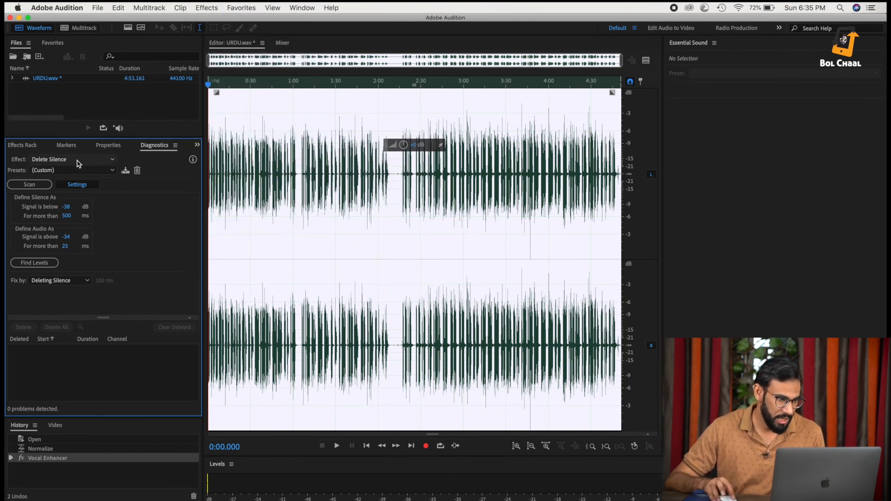
left_click(88, 159)
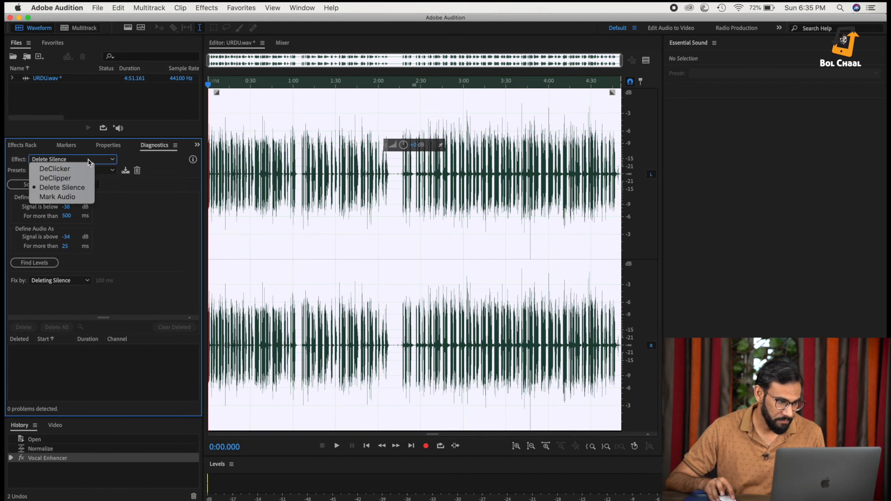
left_click(102, 170)
left_click(101, 170)
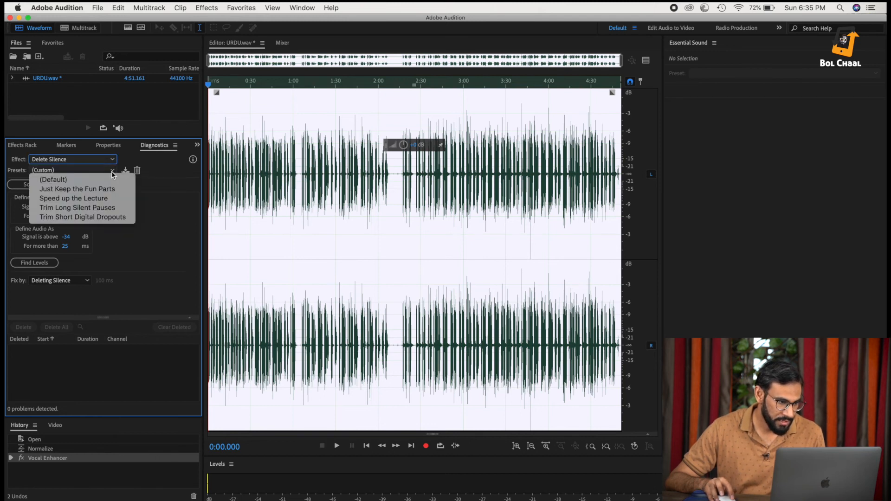
left_click(80, 181)
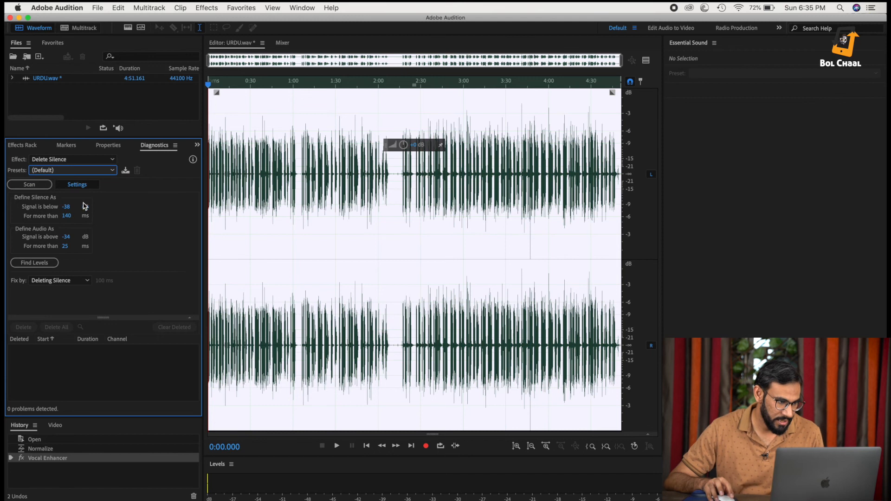
Step: Define silence as lasting more than 500 ms and scan URDU.wav for silences
left_click(68, 216)
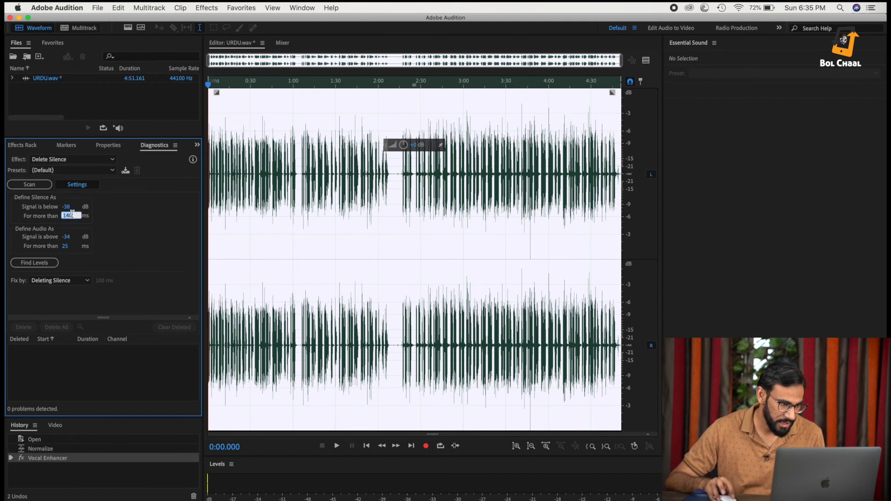
type("500")
key("Return")
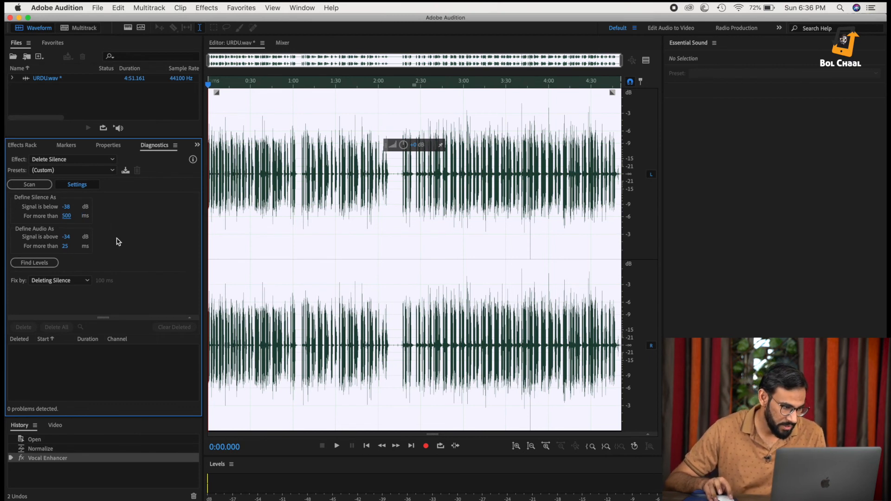
left_click(28, 187)
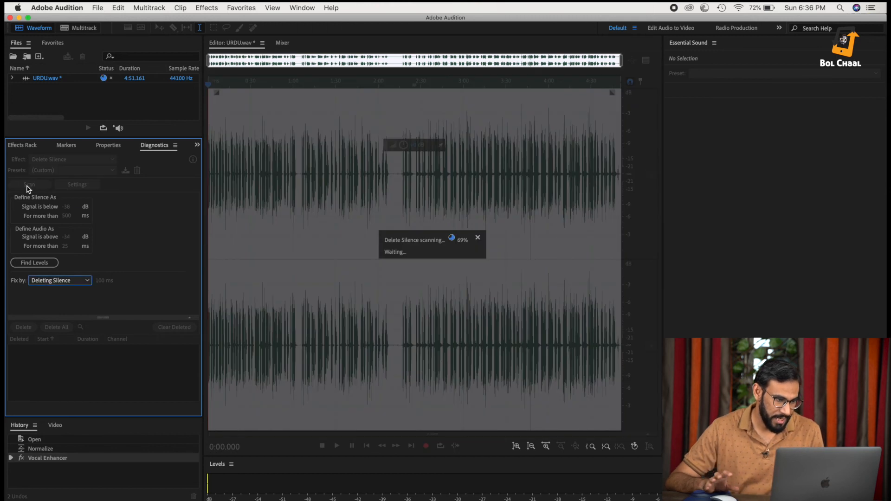
Step: Delete all the silences detected by the scan of URDU.wav
scroll(91, 390, "down", 15)
scroll(91, 389, "up", 15)
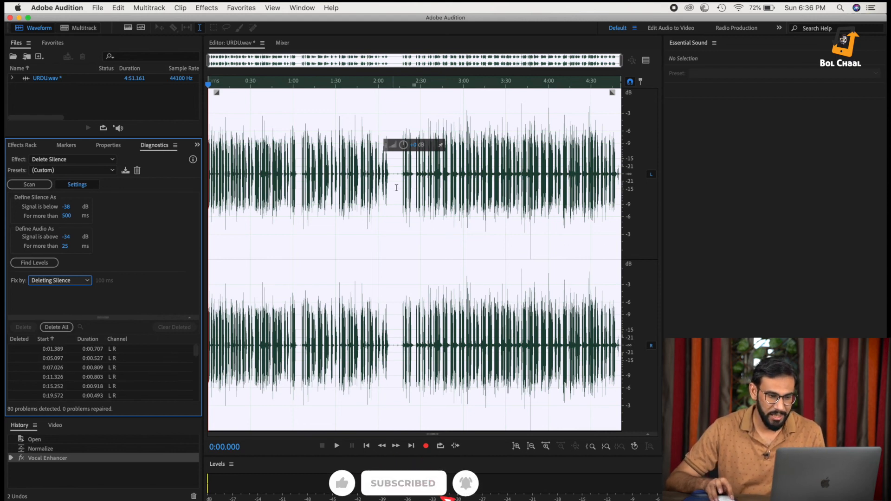
left_click(58, 329)
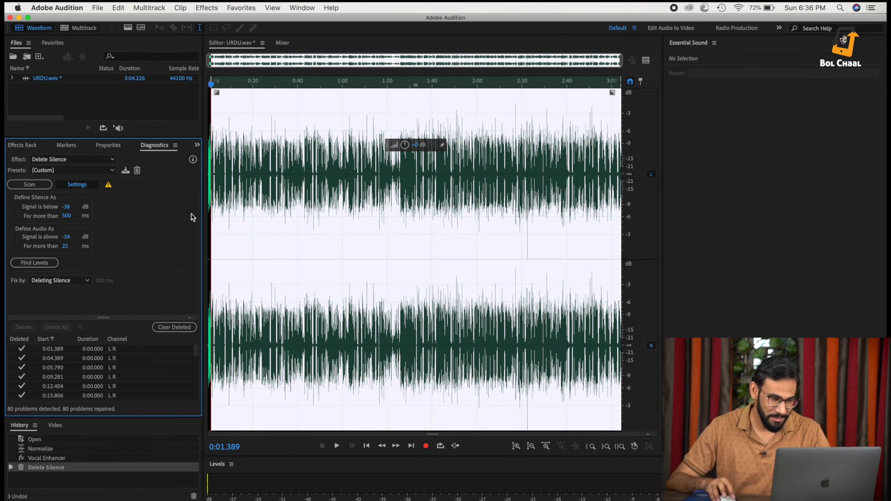
Step: Play the shortened URDU.wav from about 0:26 to 0:34 and check closely how the speech flows where silences were cut
left_click(245, 210)
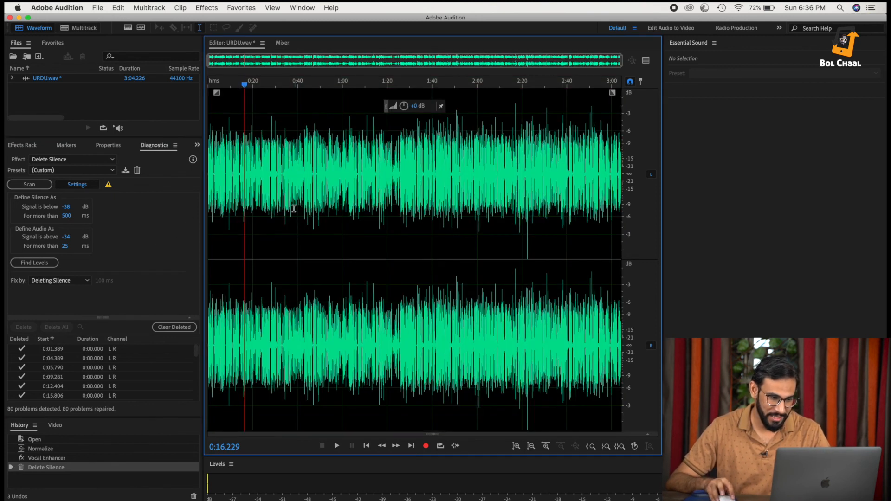
left_click(269, 198)
key("space")
scroll(268, 196, "up", 10)
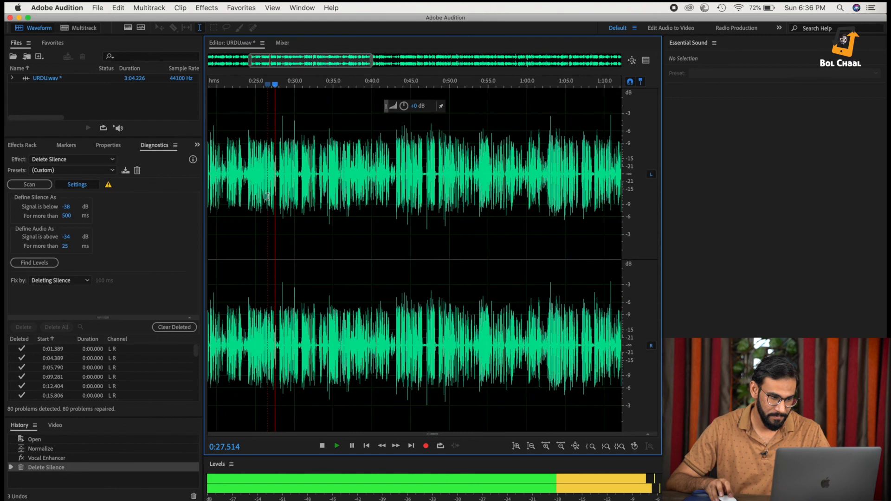
scroll(267, 196, "down", 2)
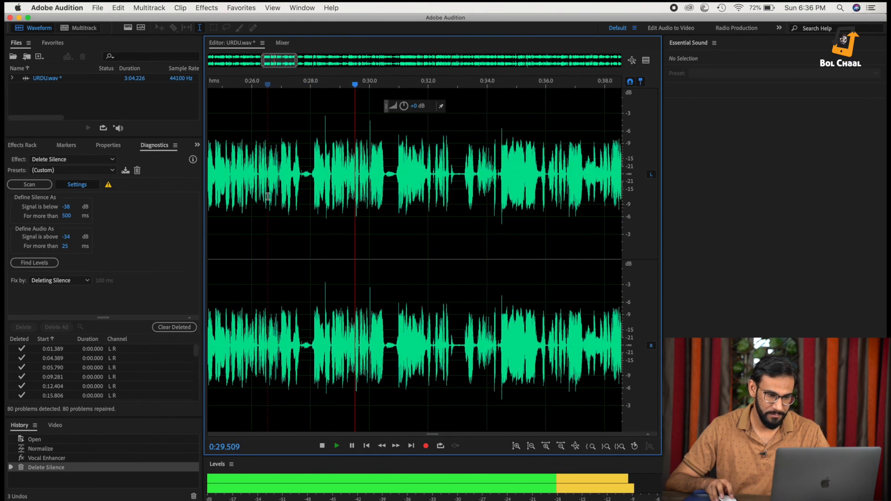
scroll(268, 196, "down", 8)
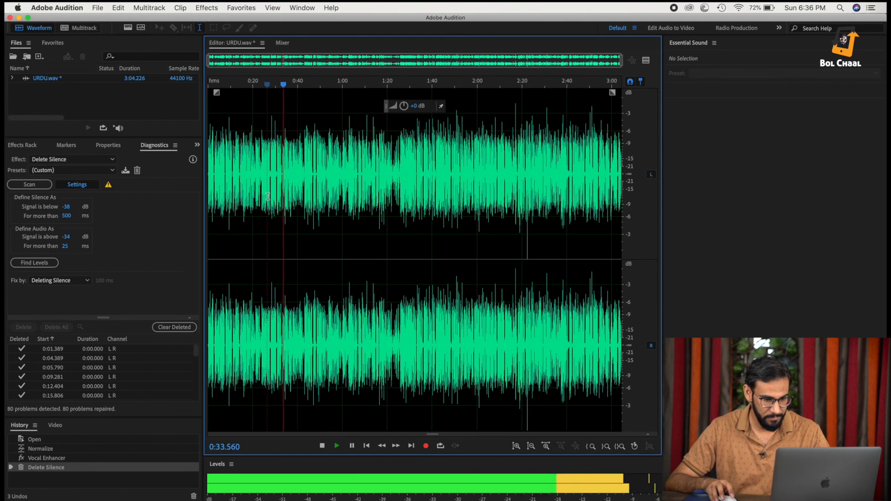
key("space")
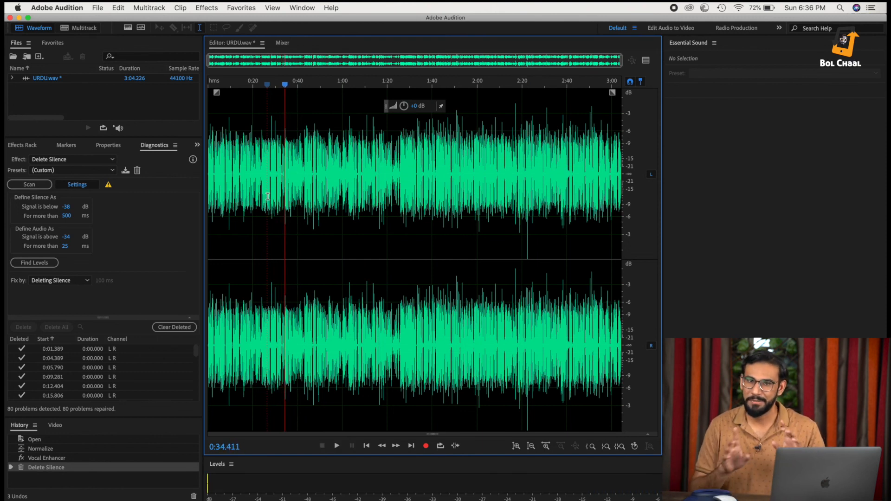